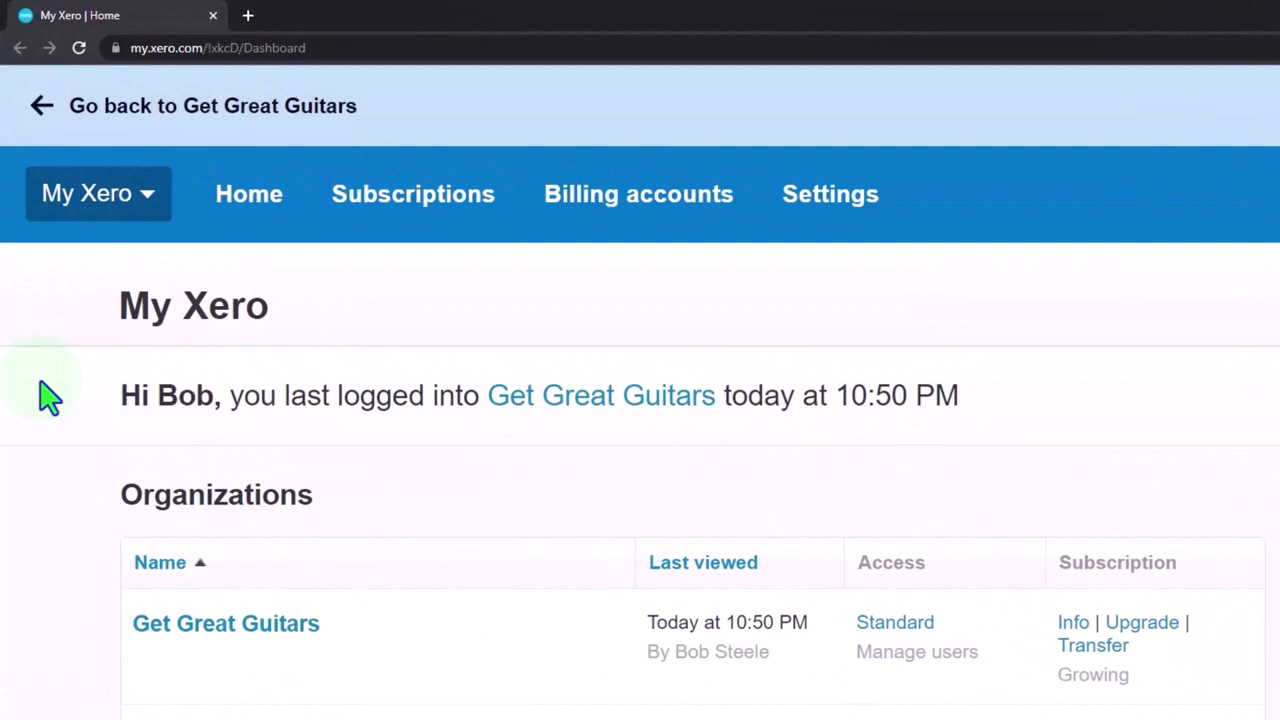
# Step: Open the Get Great Guitars organization and duplicate its dashboard browser tab twice
pyautogui.scroll(-1, 50, 398)
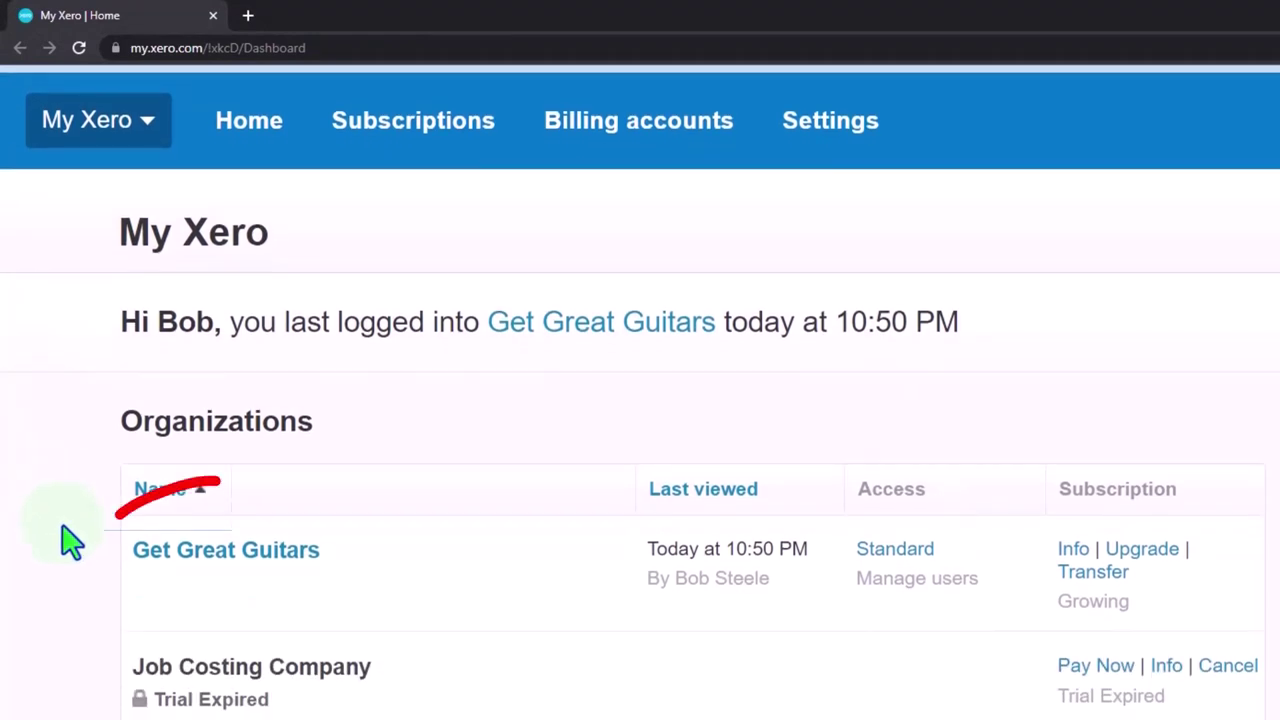
pyautogui.click(253, 585)
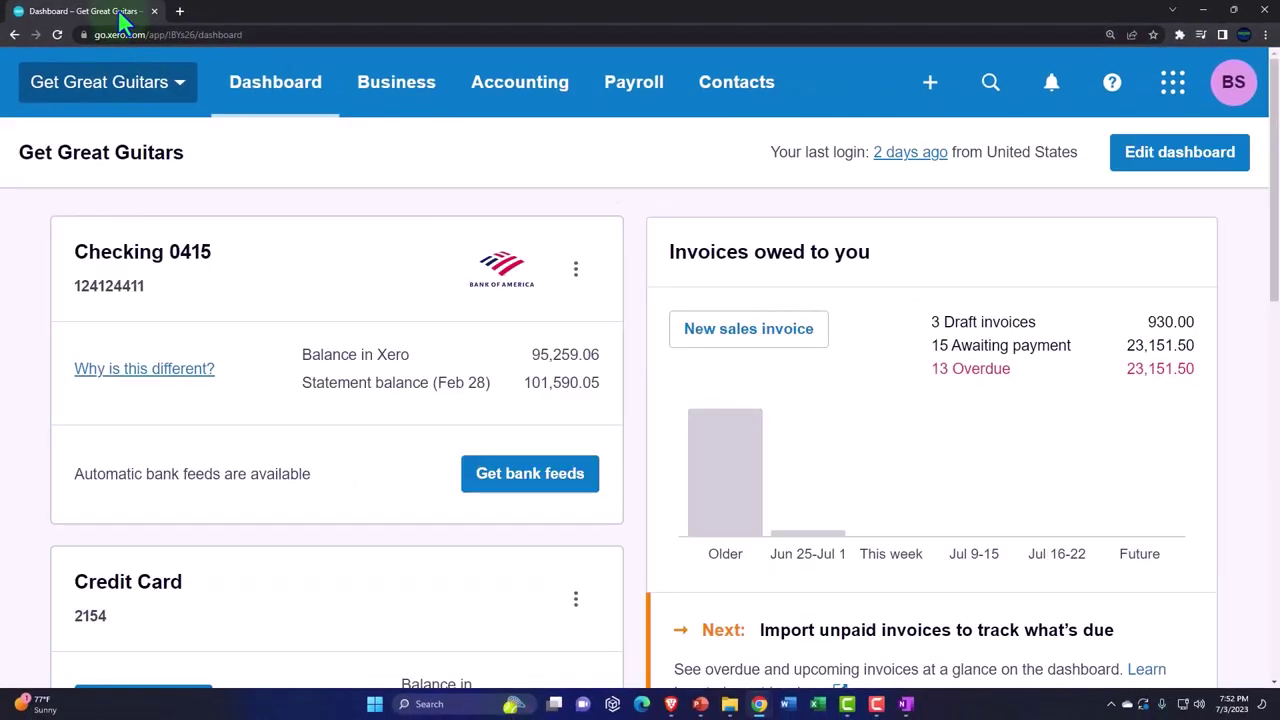
pyautogui.rightClick(120, 18)
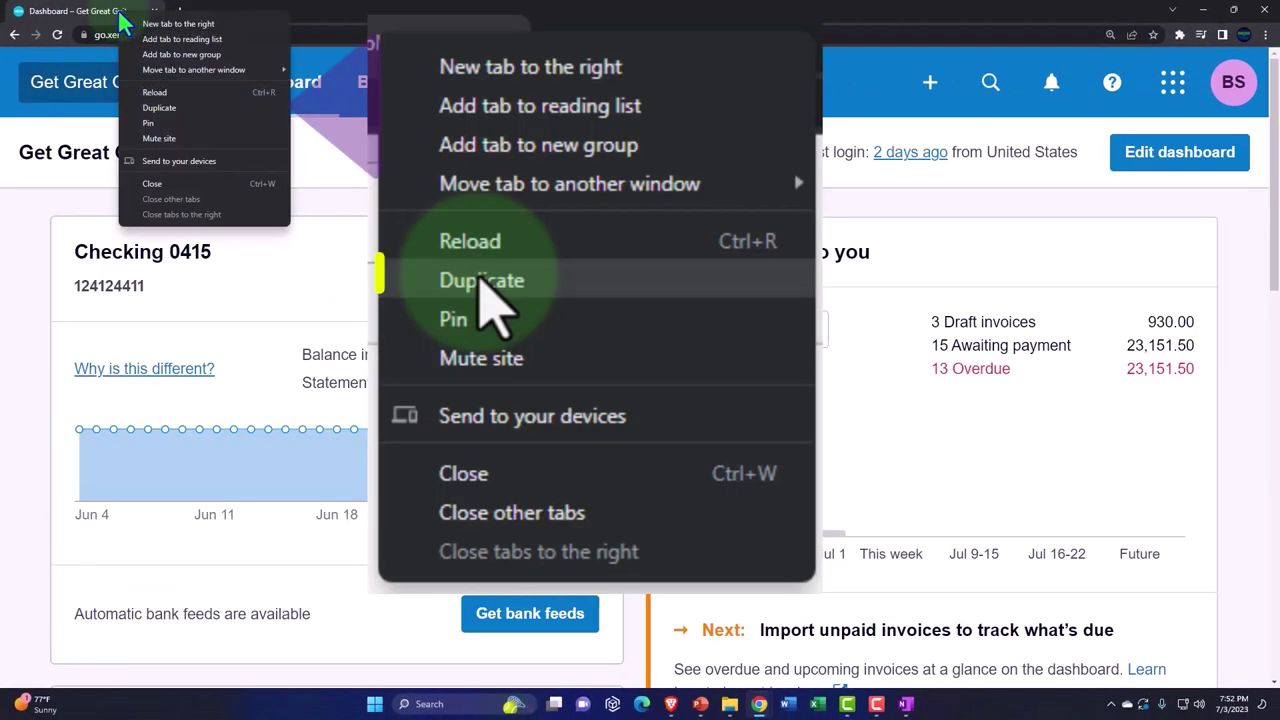
pyautogui.click(200, 108)
pyautogui.rightClick(252, 18)
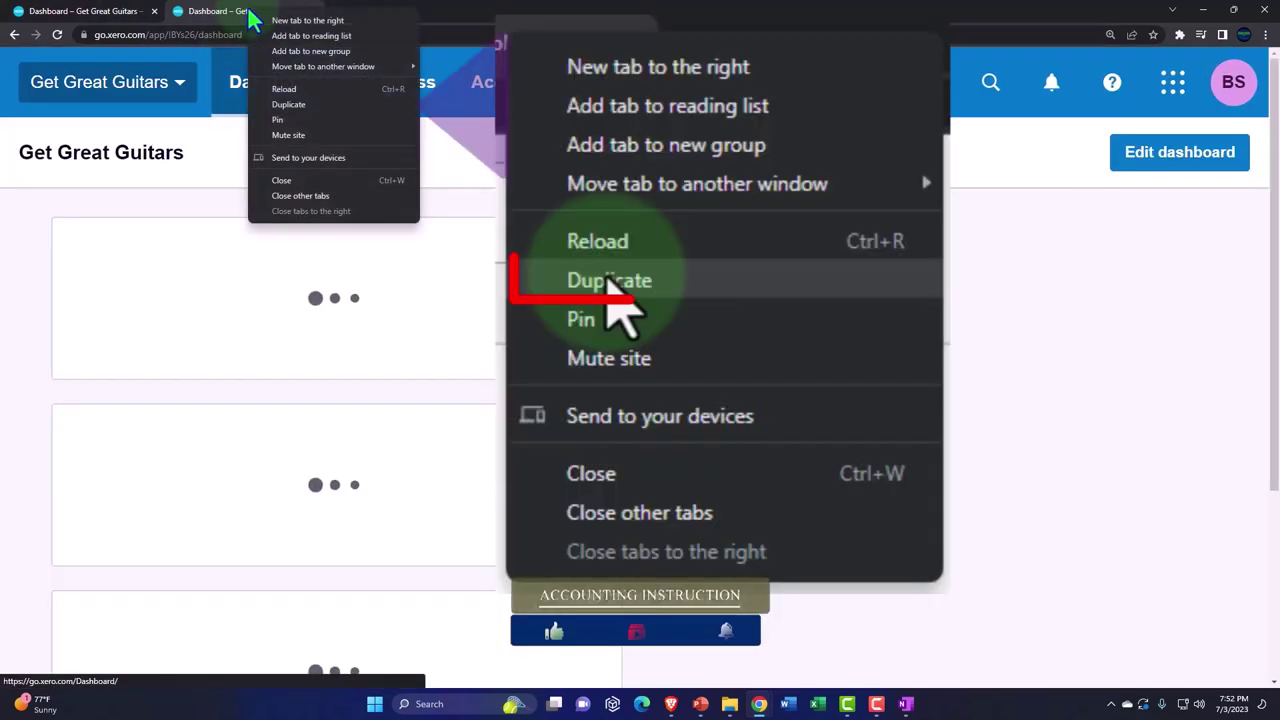
pyautogui.click(338, 104)
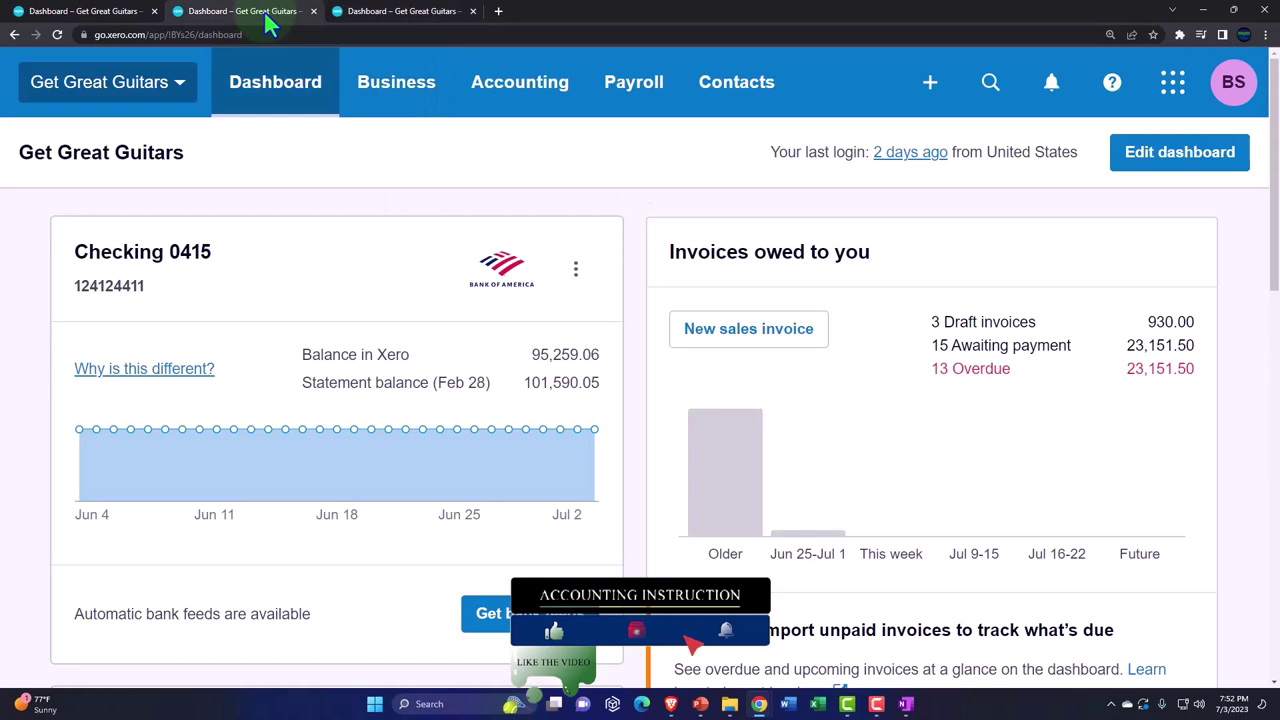
# Step: Open the Balance Sheet Comp report in the second browser tab and the Income Statement Comp report in the third
pyautogui.click(512, 90)
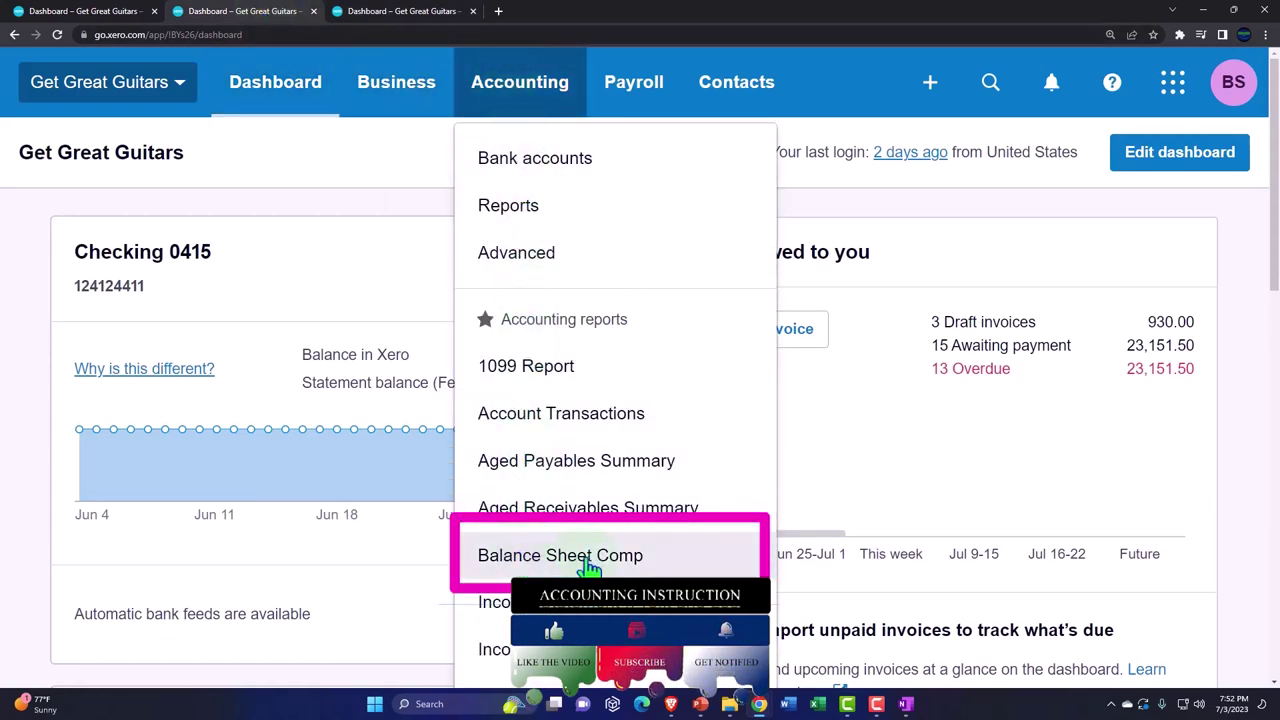
pyautogui.click(689, 562)
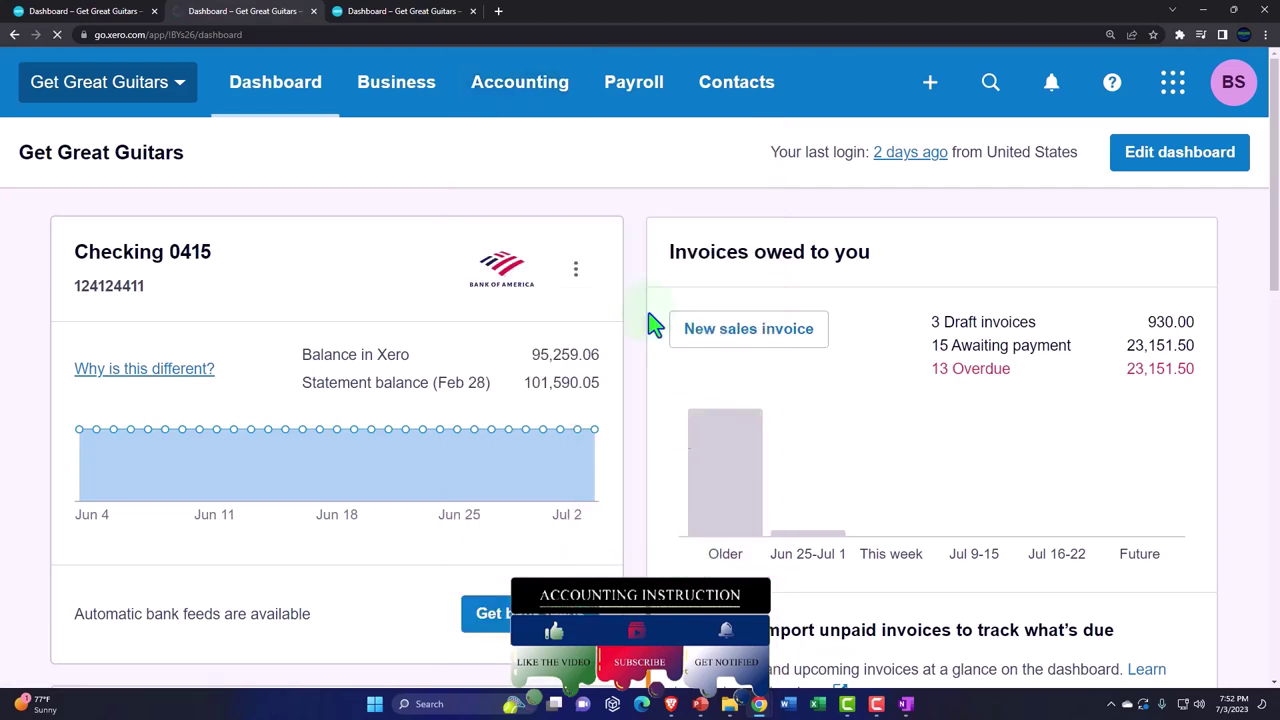
pyautogui.click(533, 85)
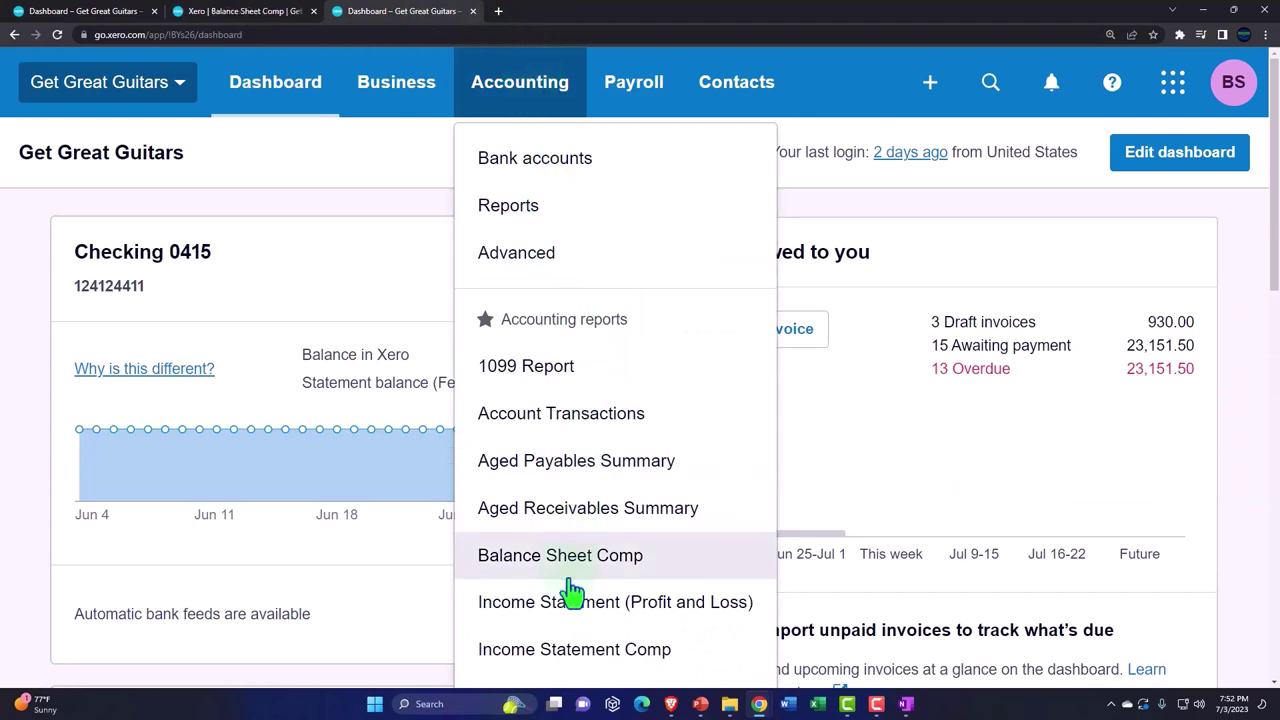
pyautogui.click(690, 666)
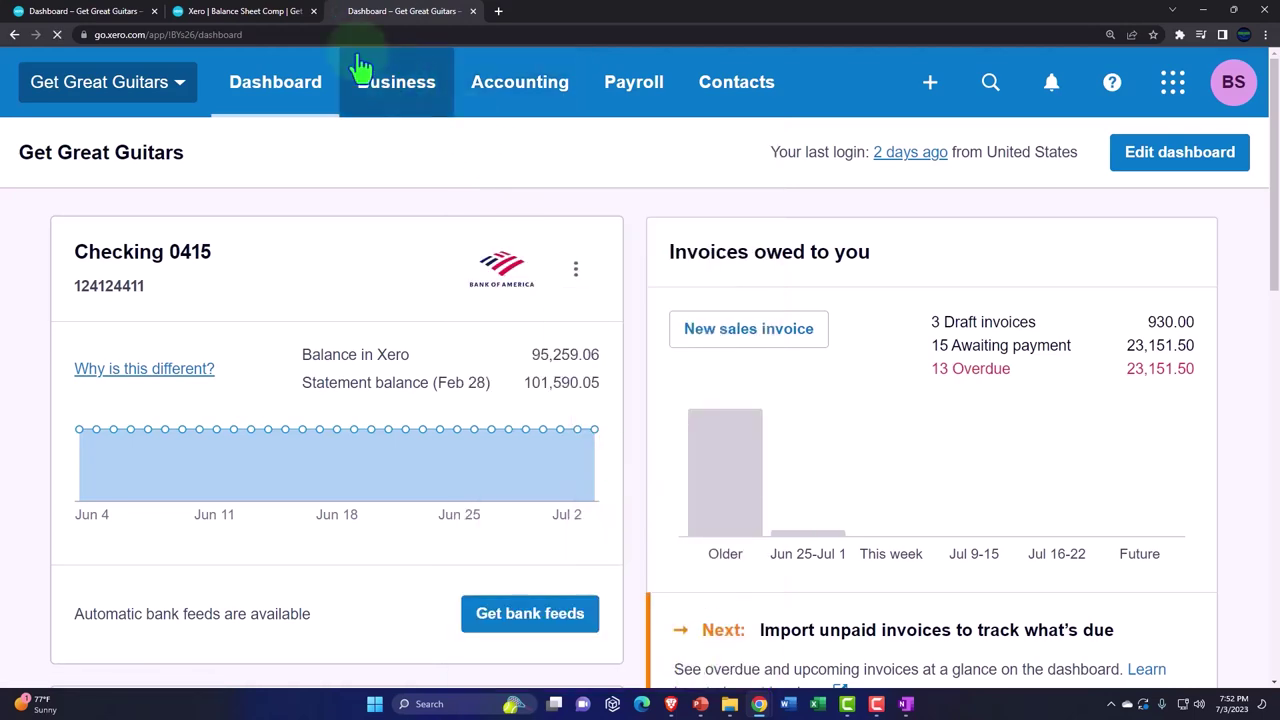
# Step: Return to the Balance Sheet Comp report and review its monthly columns from the assets through the current liabilities
pyautogui.click(272, 12)
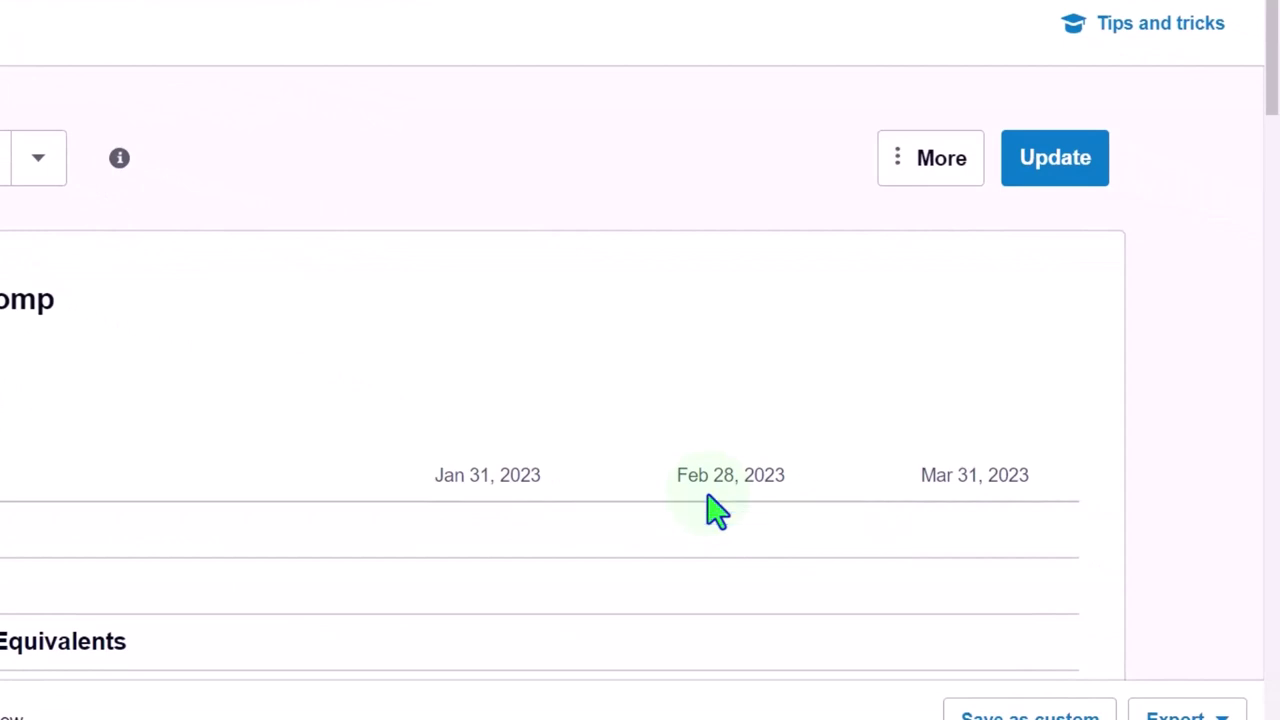
pyautogui.scroll(-2, 716, 510)
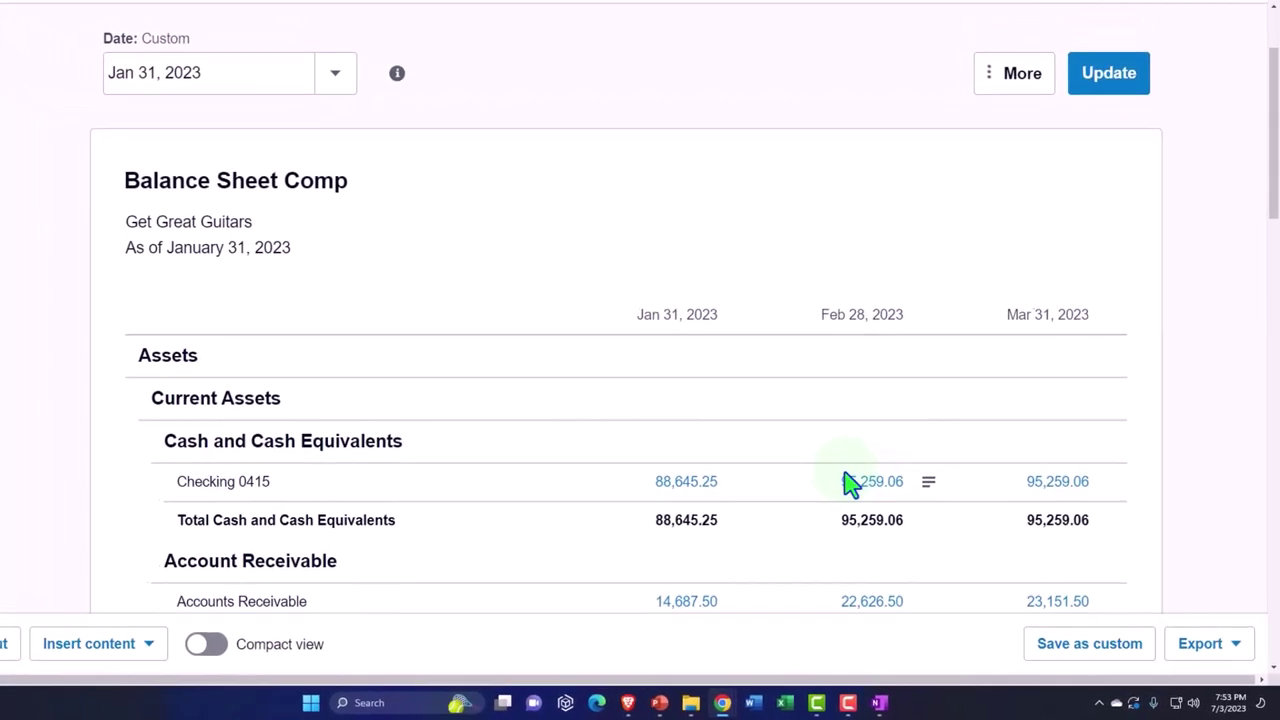
pyautogui.scroll(-1, 873, 490)
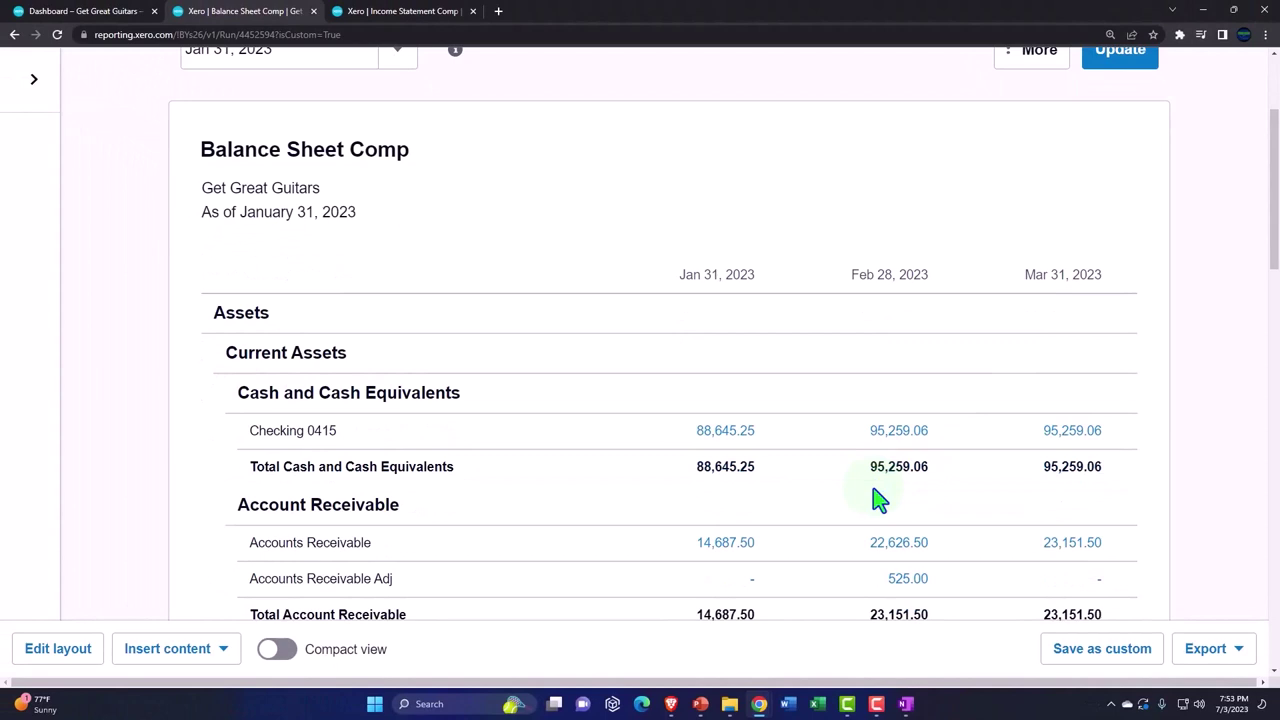
pyautogui.scroll(-1, 873, 497)
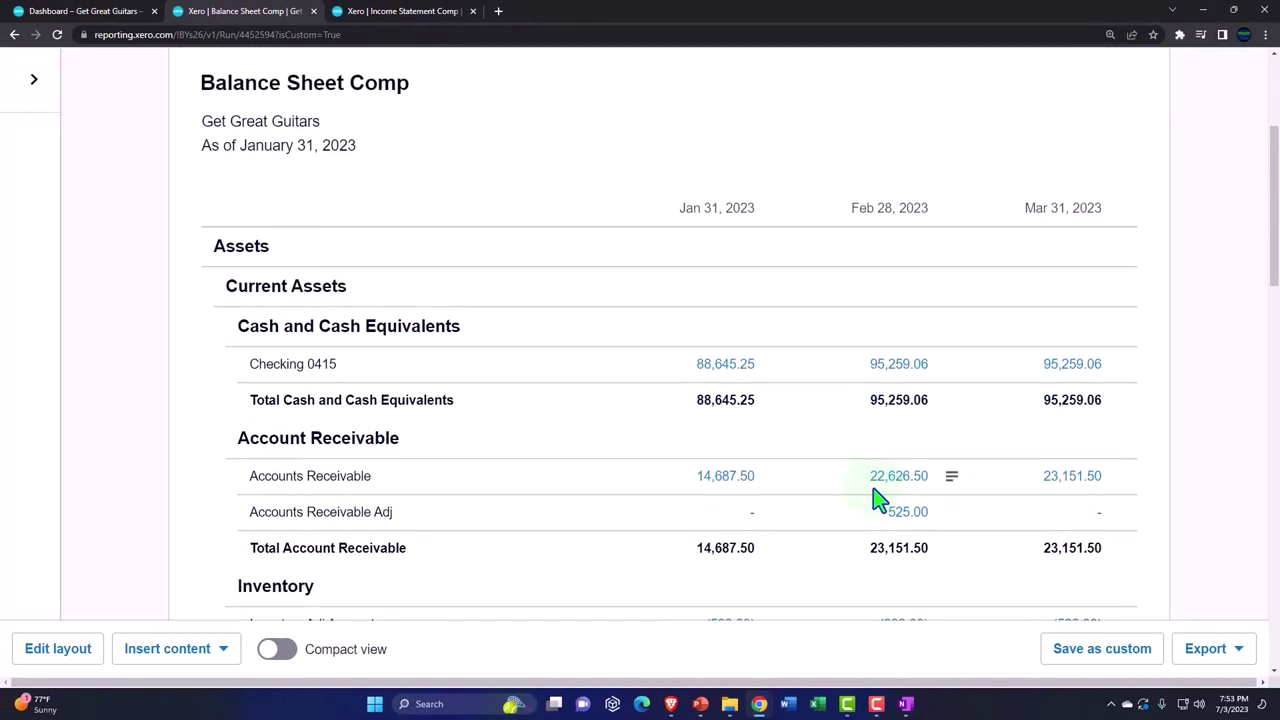
pyautogui.scroll(-5, 874, 497)
pyautogui.scroll(-5, 873, 495)
pyautogui.scroll(-5, 868, 484)
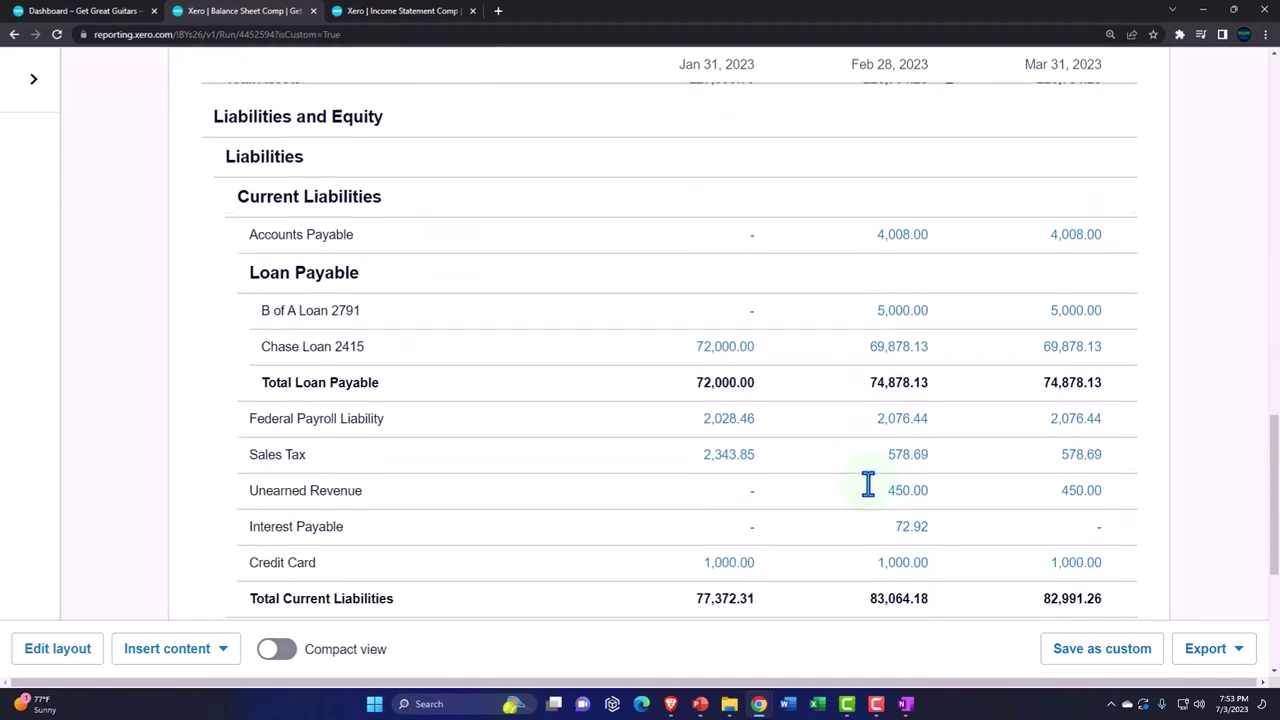
pyautogui.scroll(-1, 868, 484)
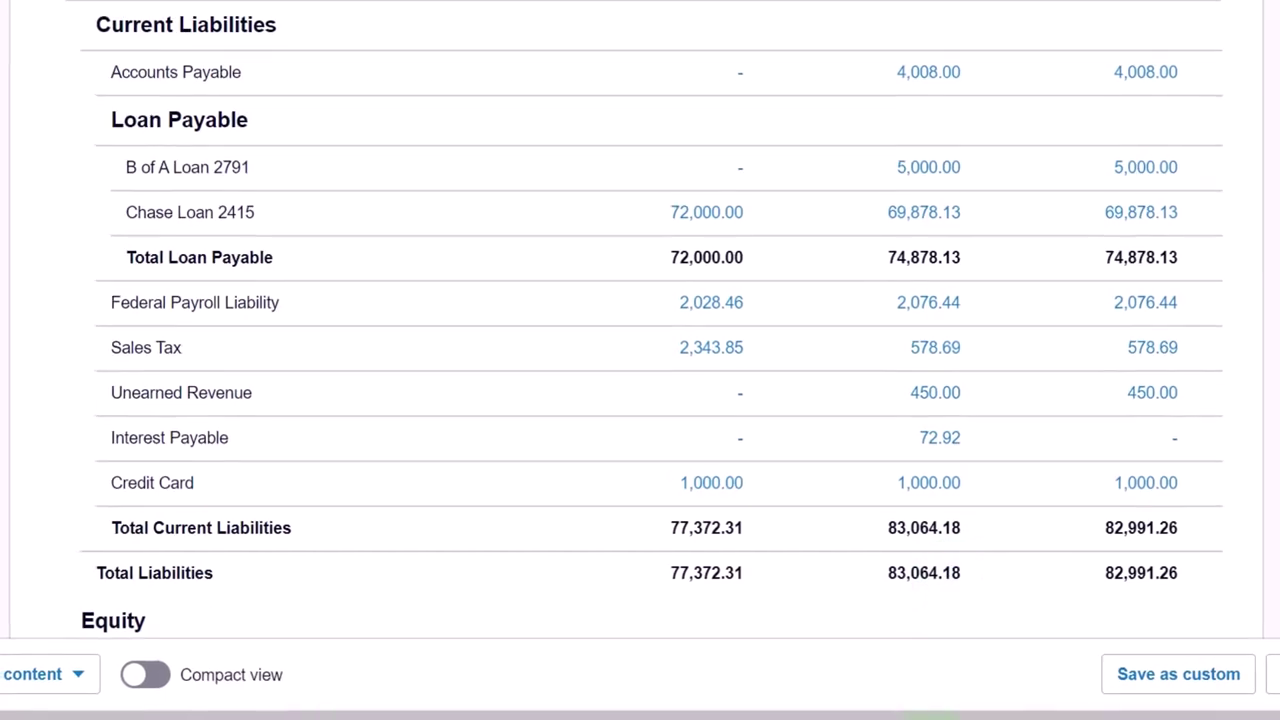
# Step: Consult the accounting flowchart in OneNote alongside the balance sheet's receivable and inventory lines, and minimize OneNote
pyautogui.click(933, 719)
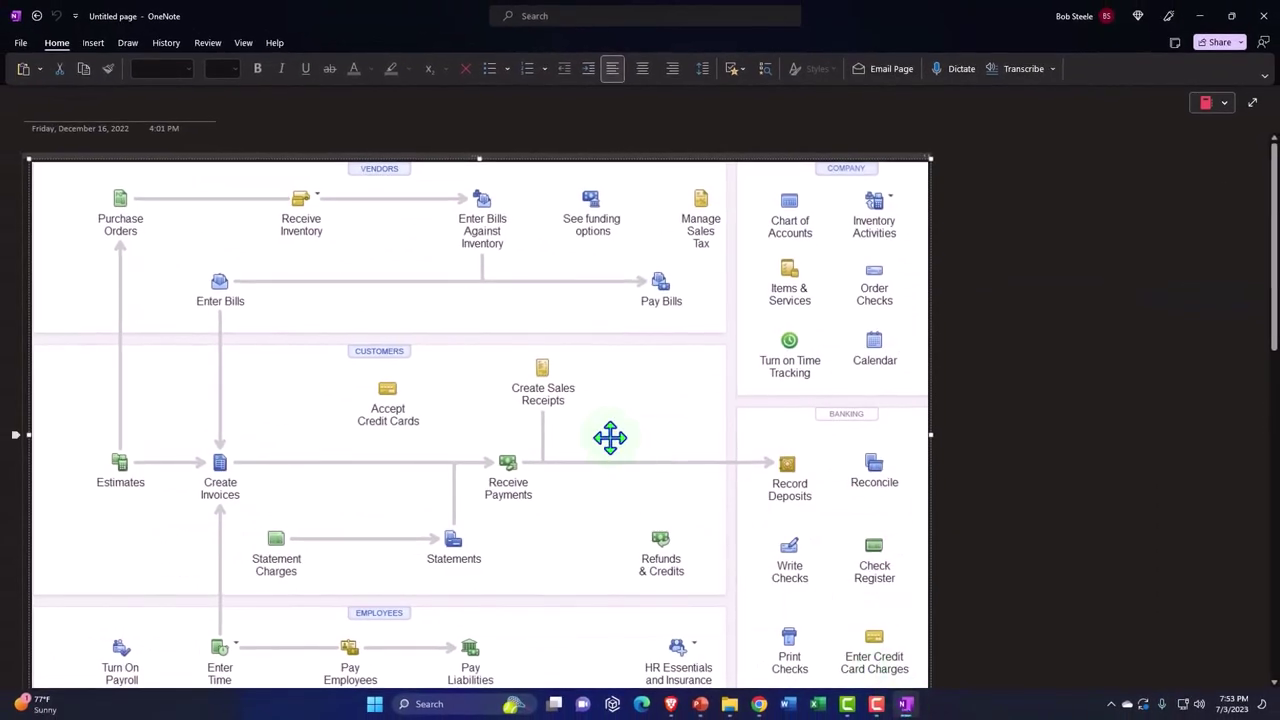
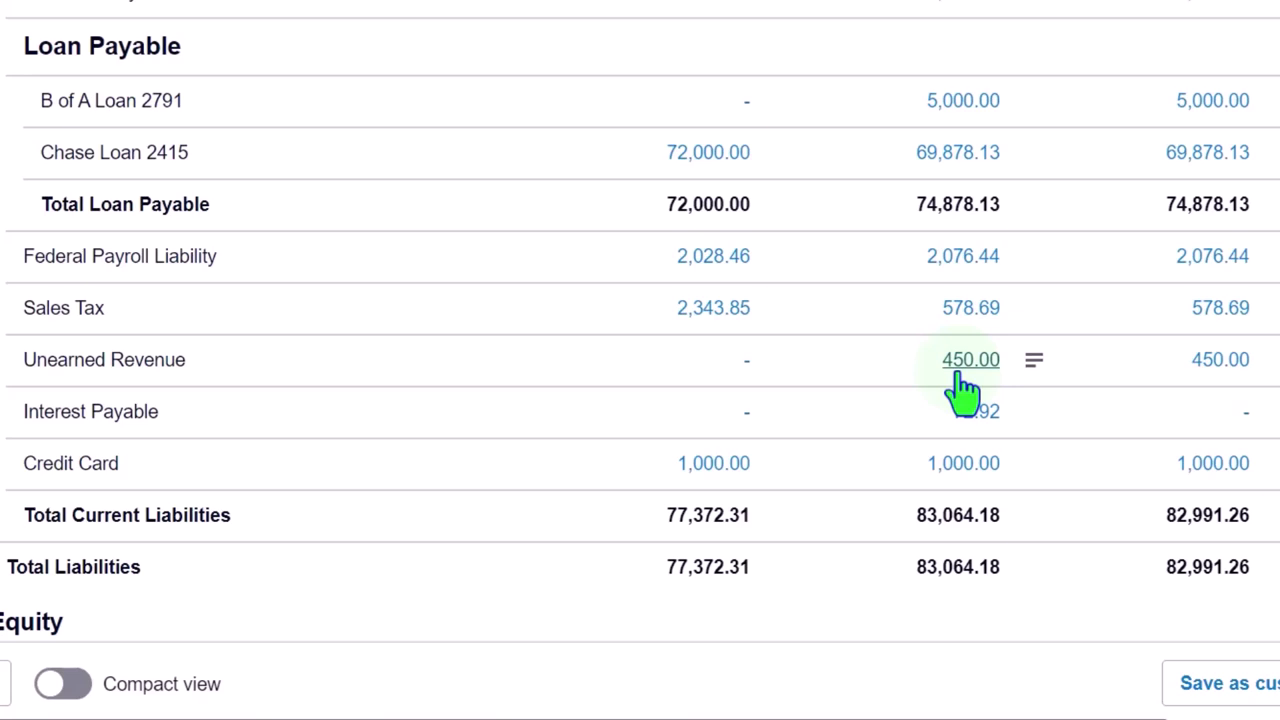
pyautogui.scroll(15, 962, 390)
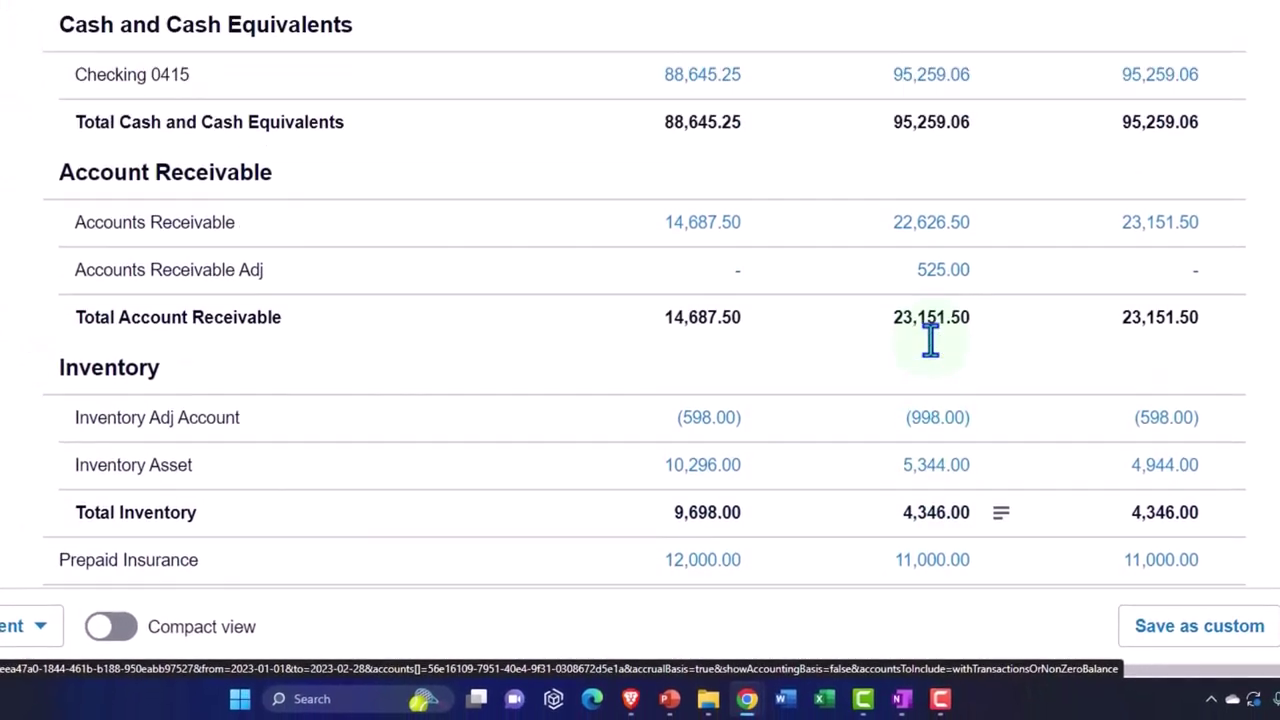
pyautogui.scroll(1, 930, 340)
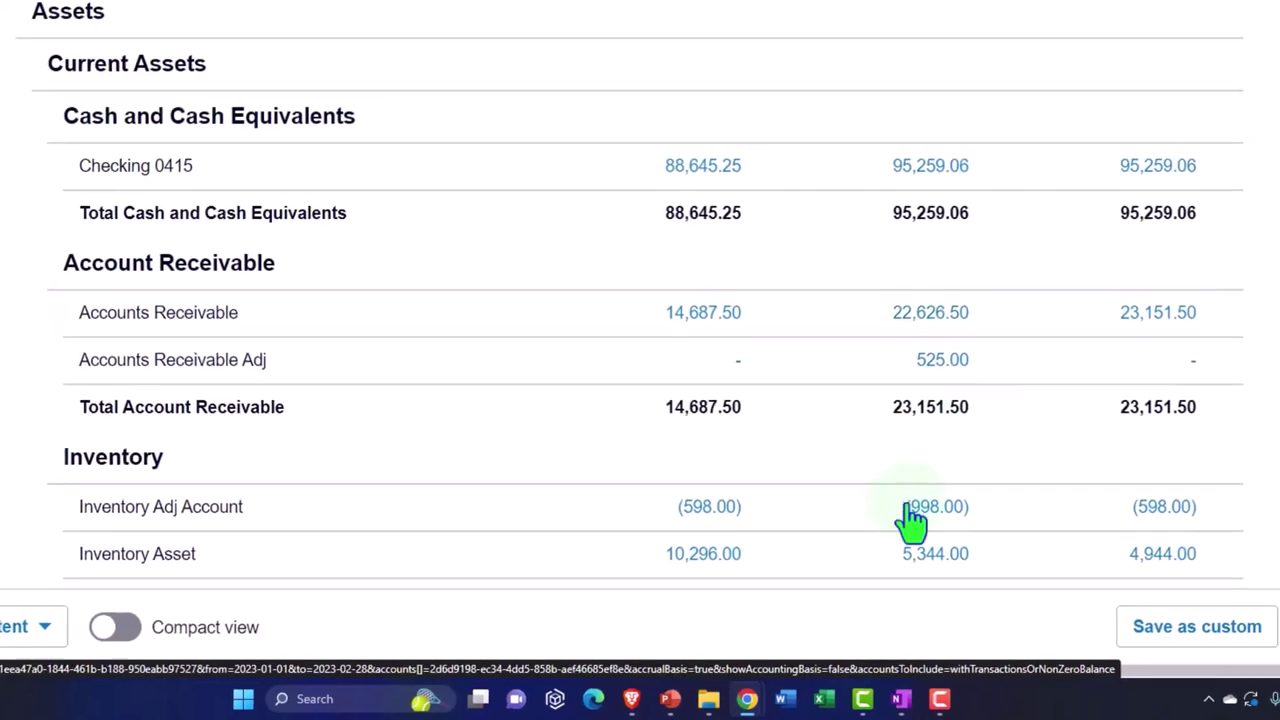
pyautogui.click(901, 698)
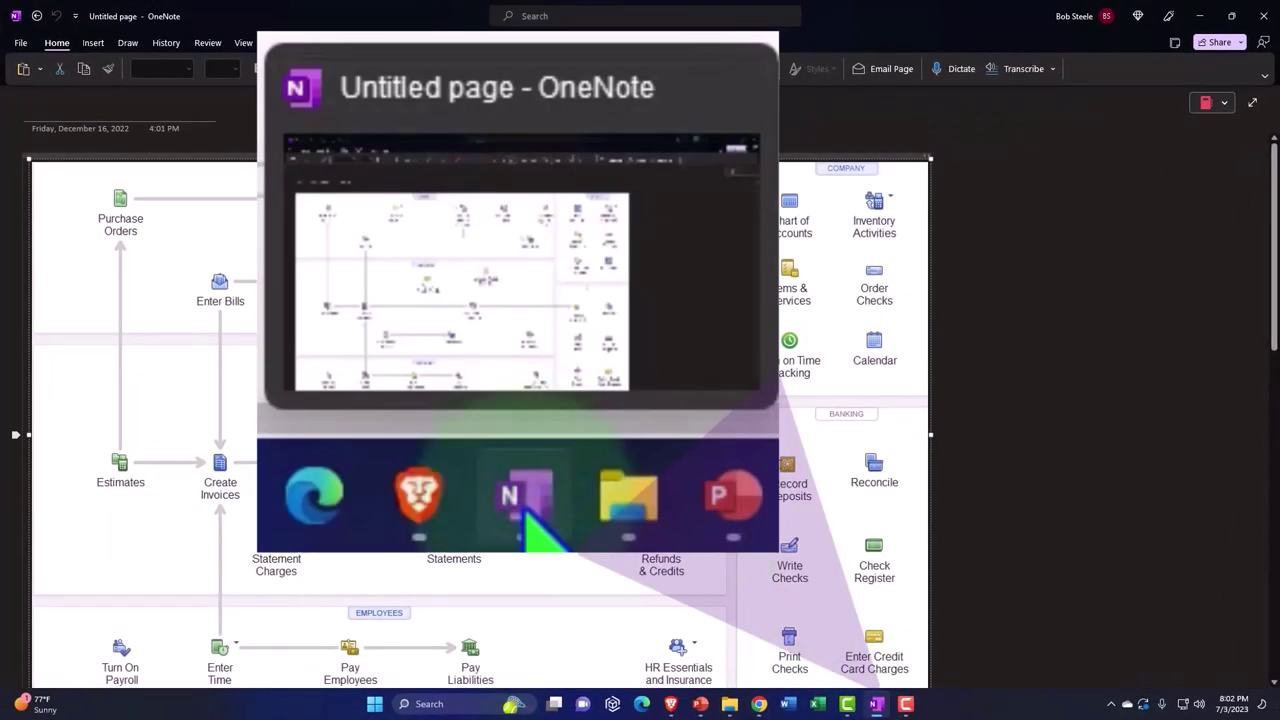
pyautogui.click(1199, 16)
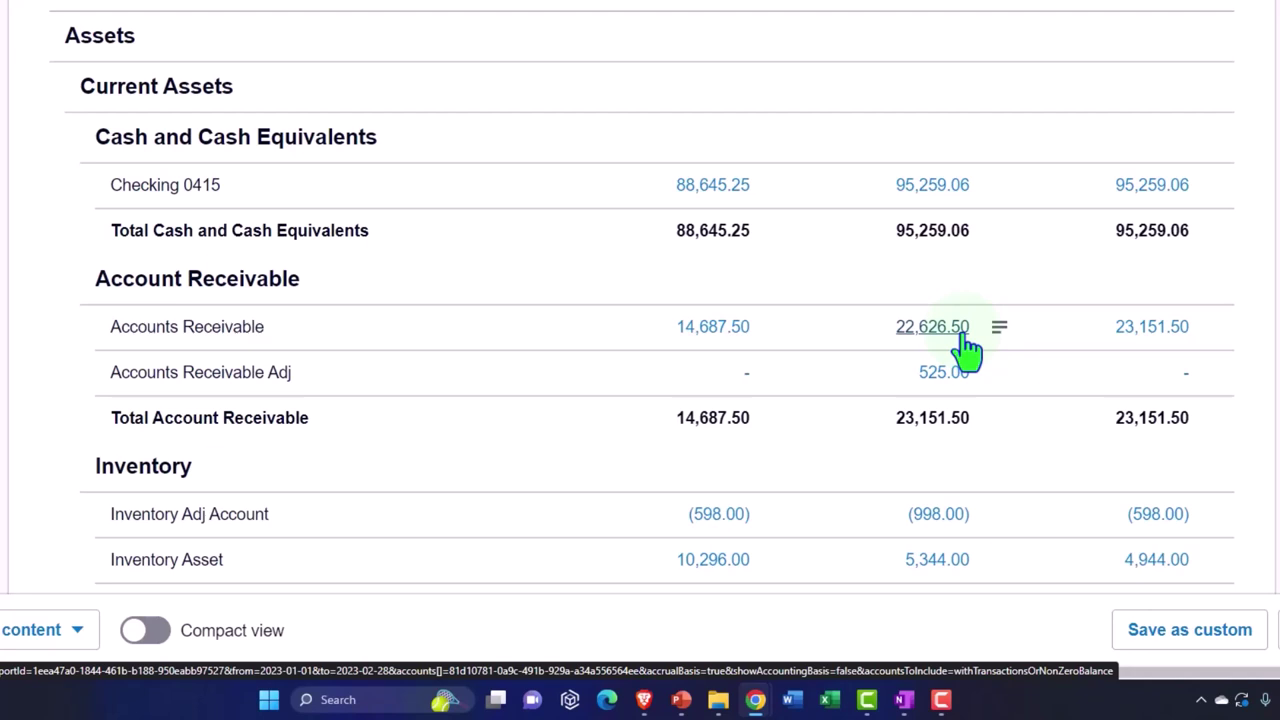
# Step: Examine the Unearned Revenue line under the balance sheet's current liabilities and compare it with the Accounts Receivable lines
pyautogui.scroll(-9, 968, 348)
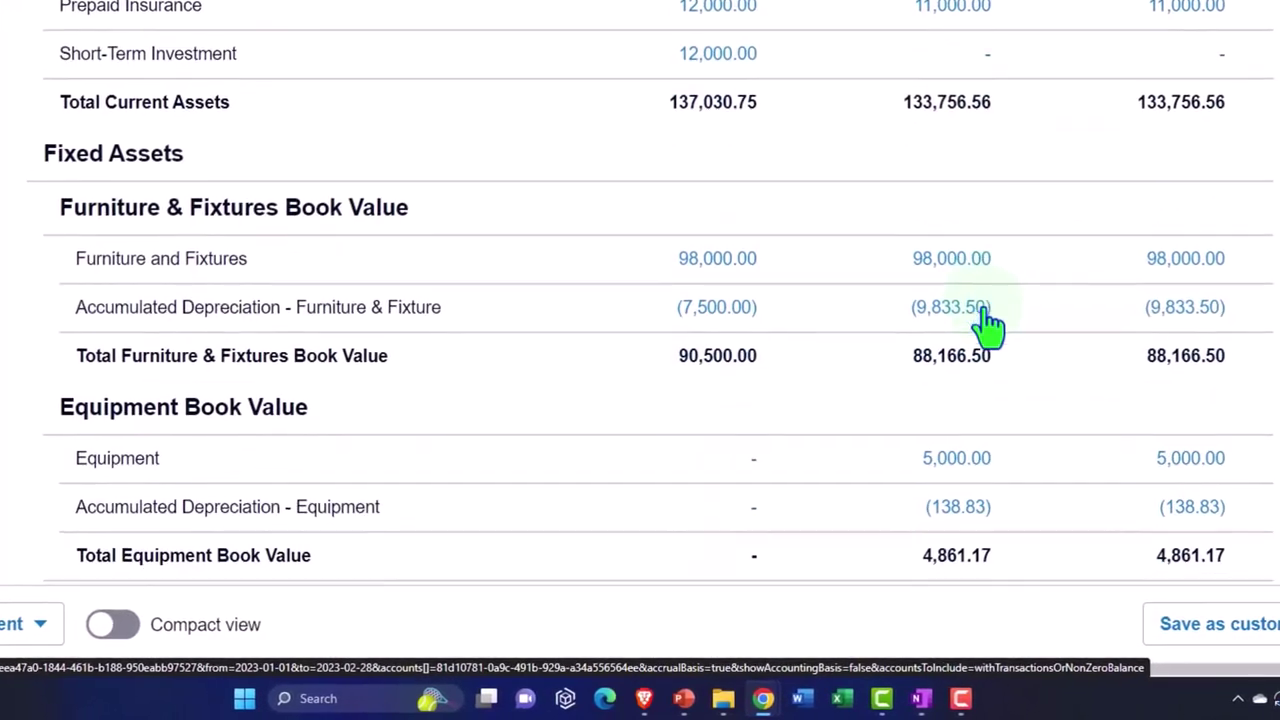
pyautogui.scroll(-5, 988, 323)
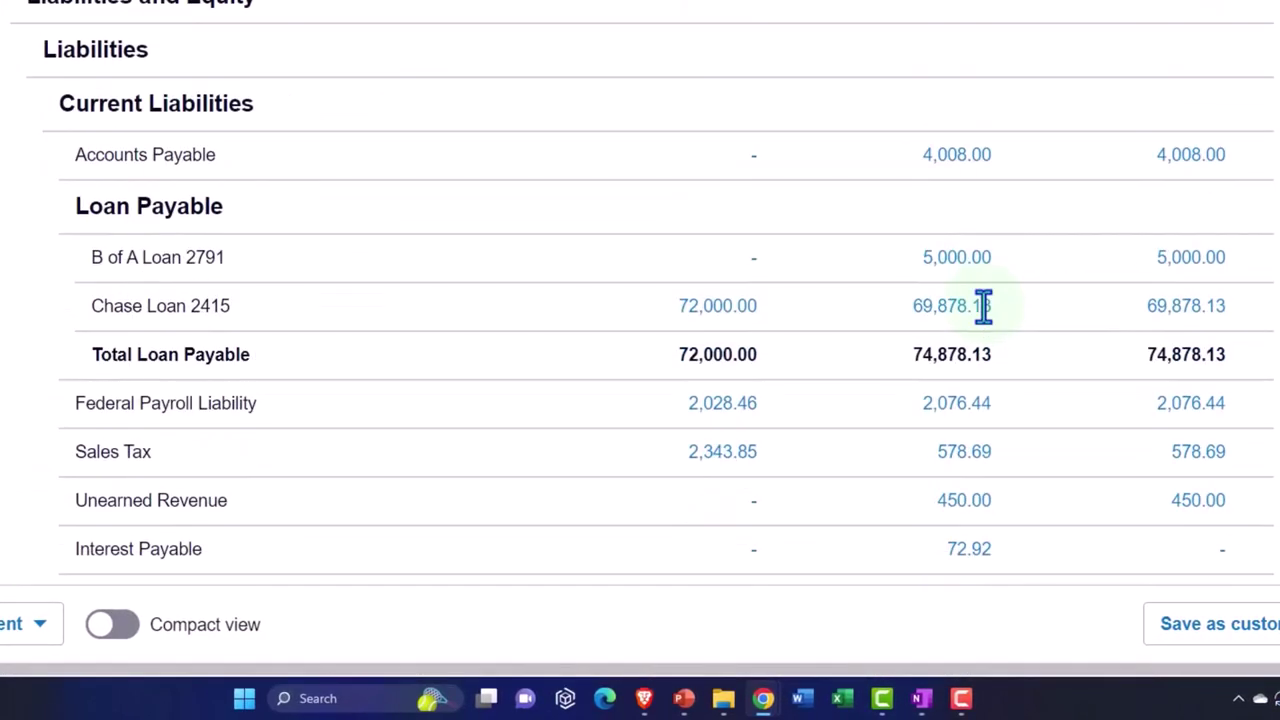
pyautogui.scroll(-1, 985, 315)
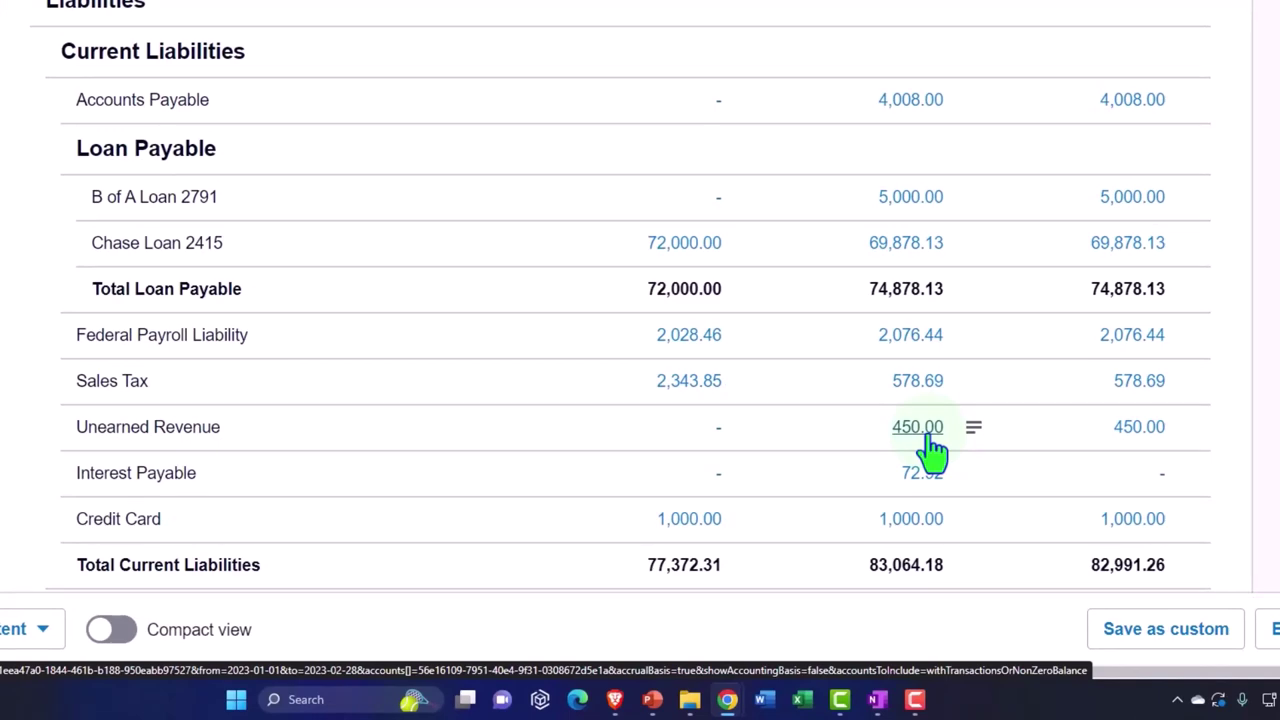
pyautogui.scroll(15, 932, 452)
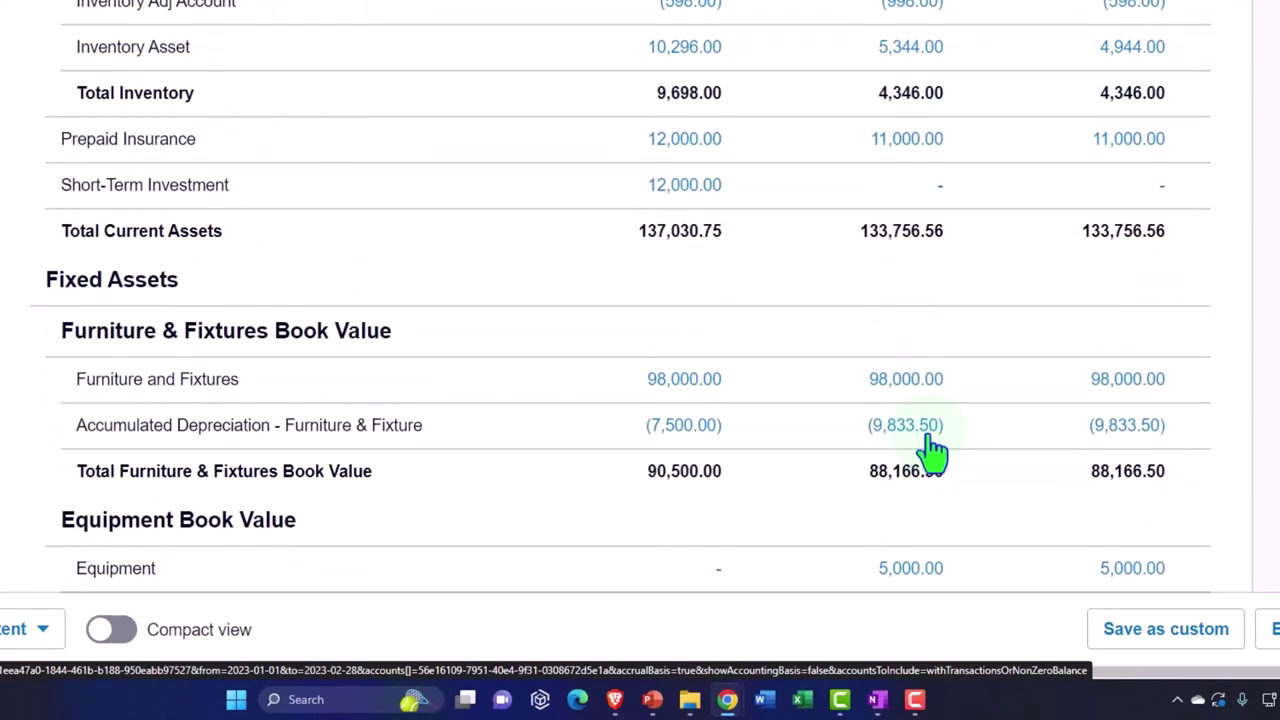
pyautogui.scroll(4, 932, 452)
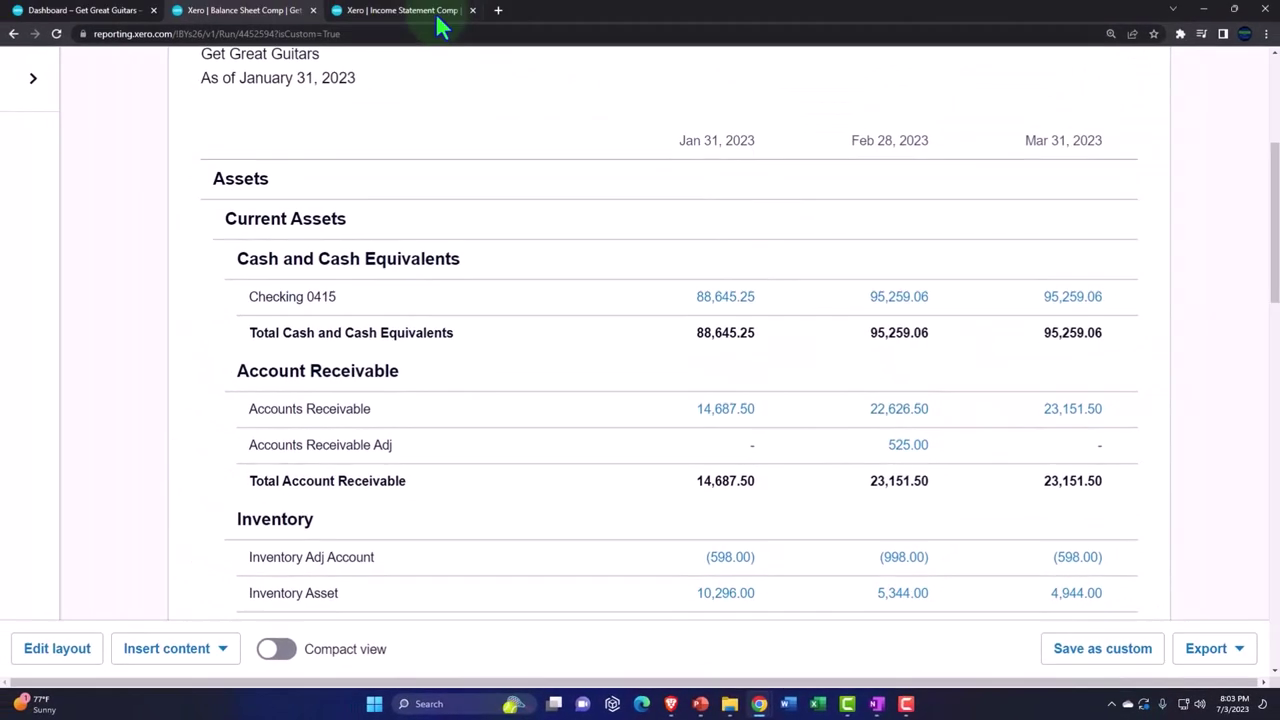
# Step: Switch to the Income Statement Comp report and duplicate its browser tab
pyautogui.click(437, 18)
pyautogui.rightClick(428, 14)
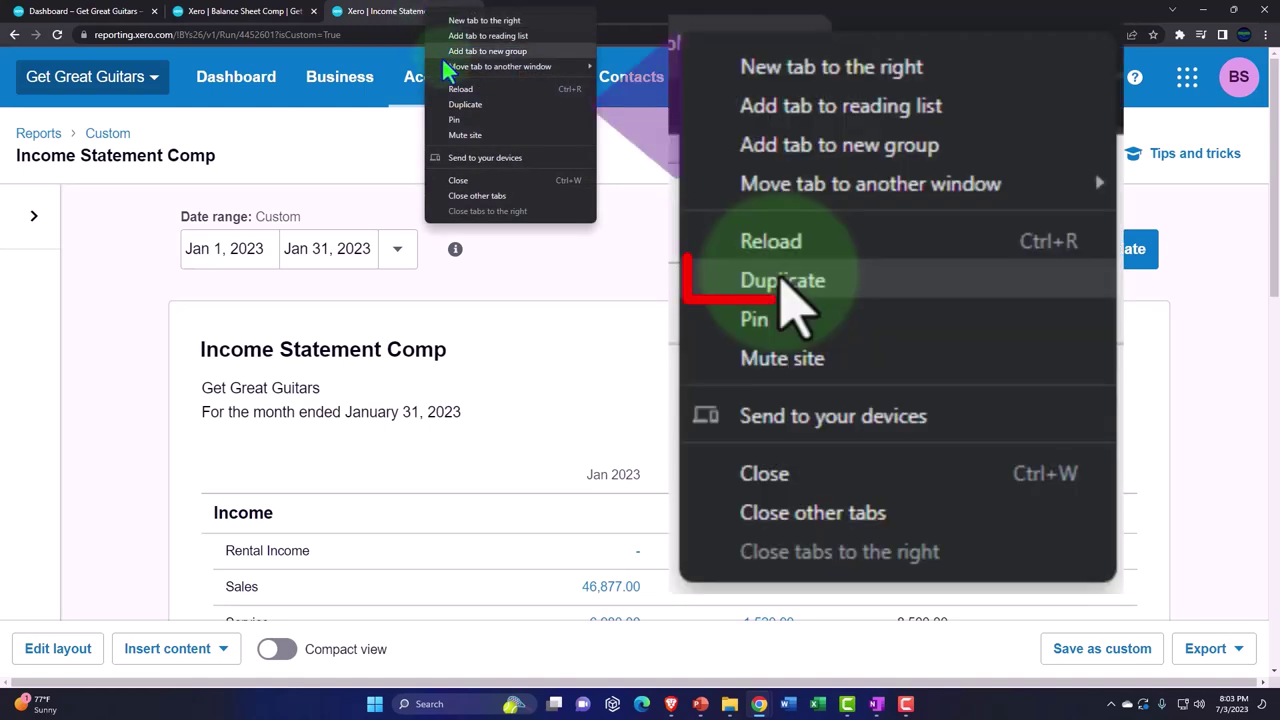
pyautogui.click(452, 103)
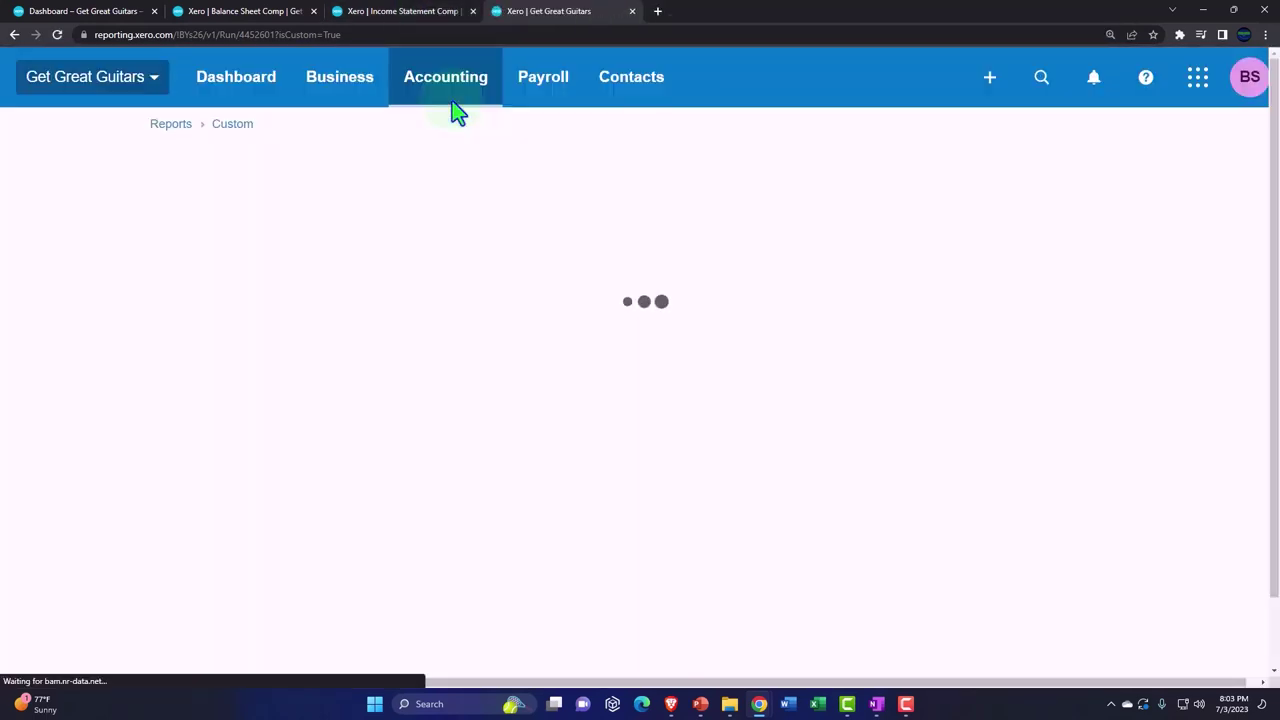
# Step: Open the Aged Receivables Summary from the full list of reports and review the customer balances by ageing period
pyautogui.click(452, 100)
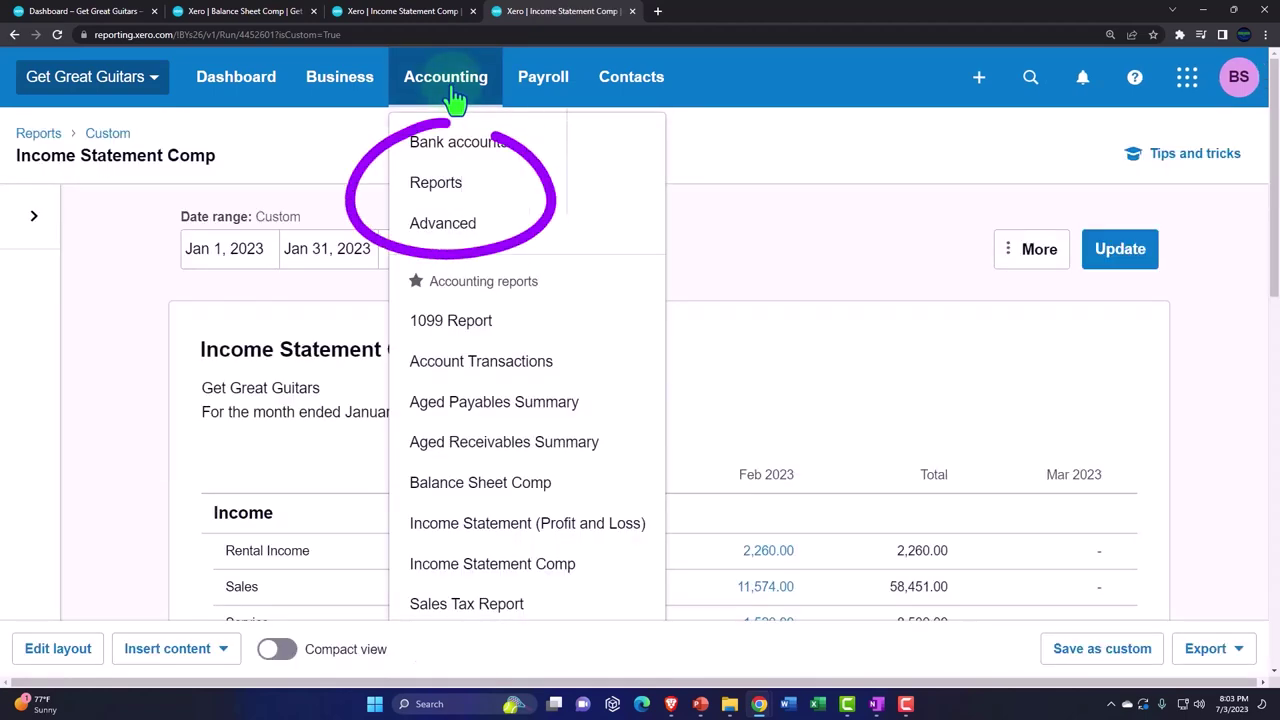
pyautogui.click(458, 190)
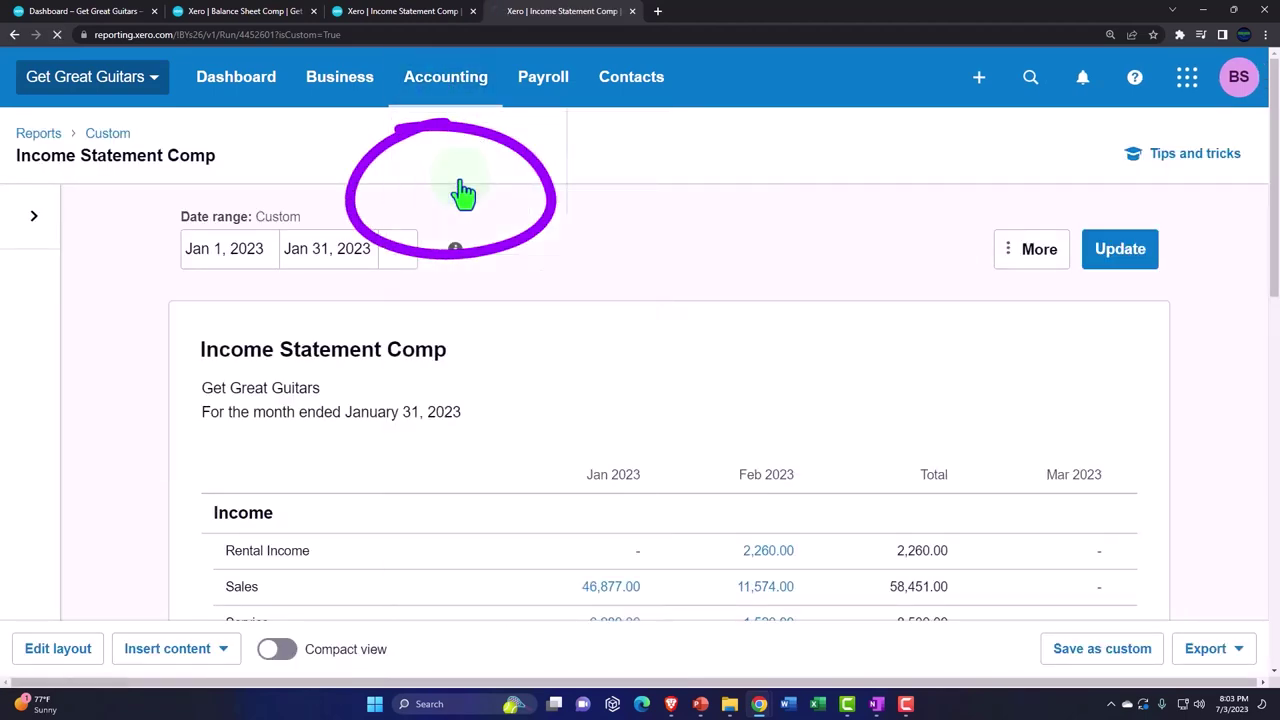
pyautogui.scroll(-3, 427, 321)
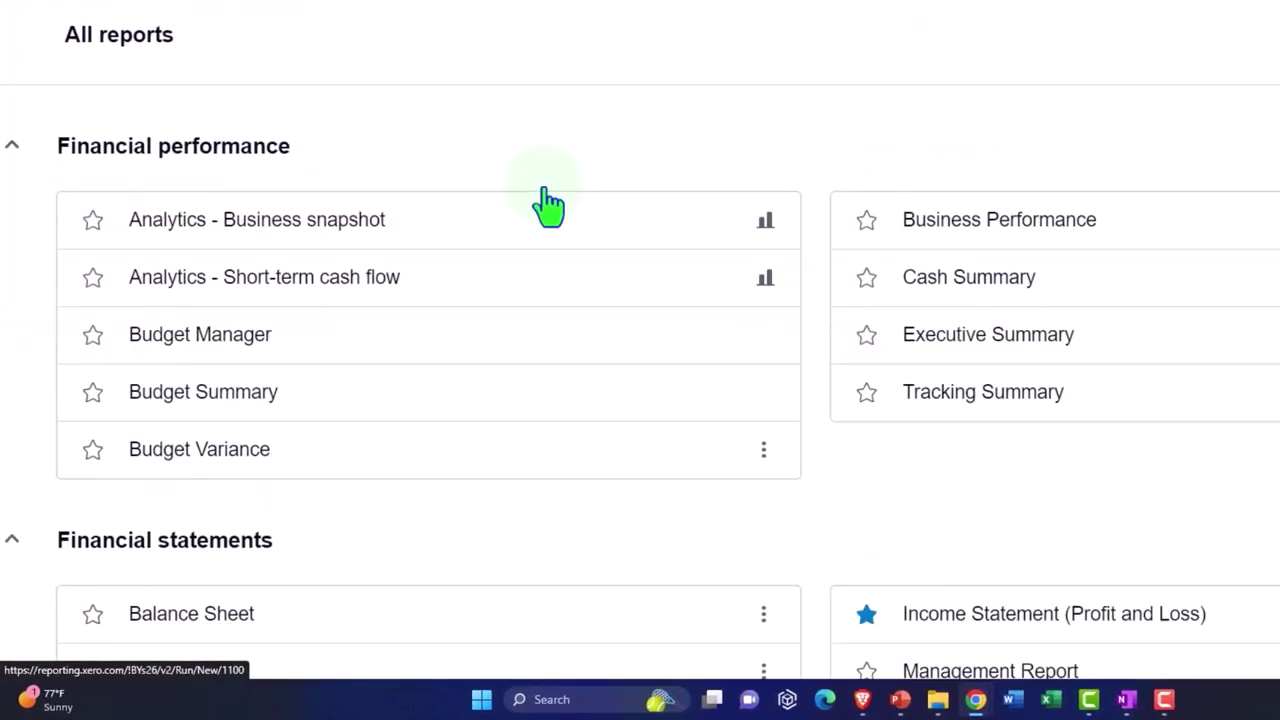
pyautogui.scroll(-8, 548, 205)
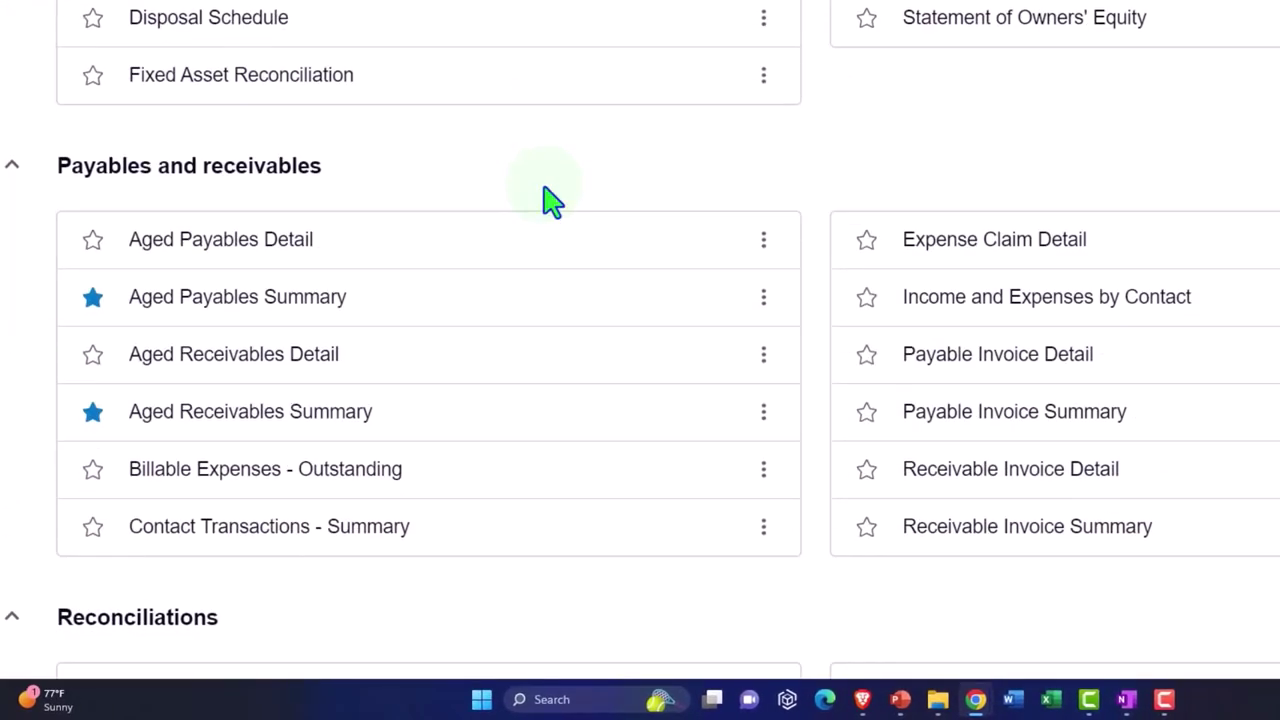
pyautogui.click(323, 410)
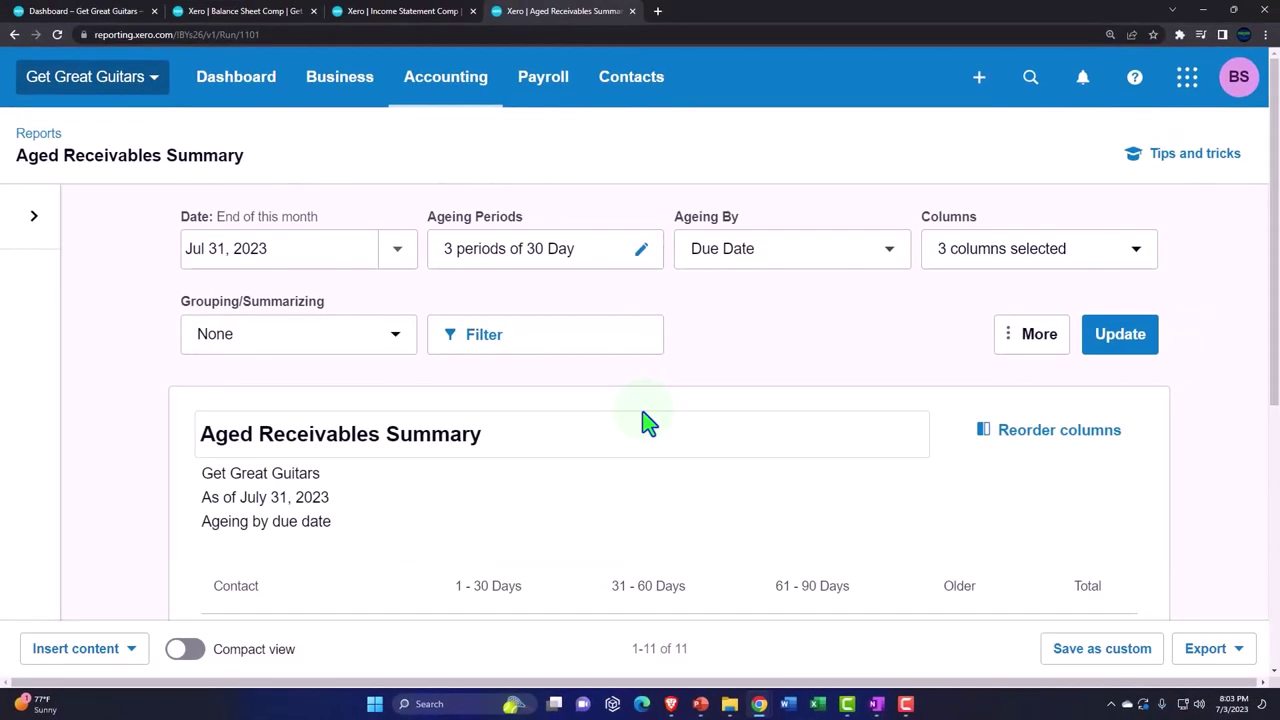
pyautogui.scroll(-4, 648, 424)
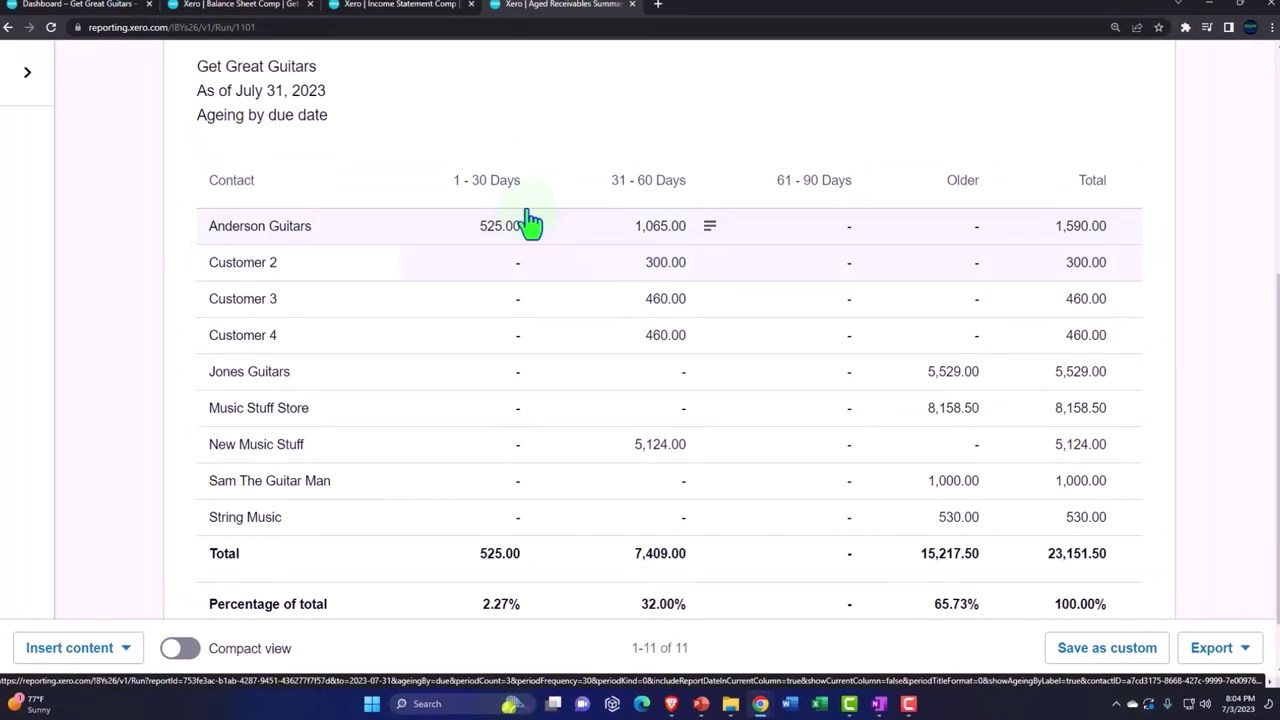
# Step: Review the Income Statement Comp report from the income lines through the operating expenses
pyautogui.click(415, 12)
pyautogui.scroll(-6, 566, 440)
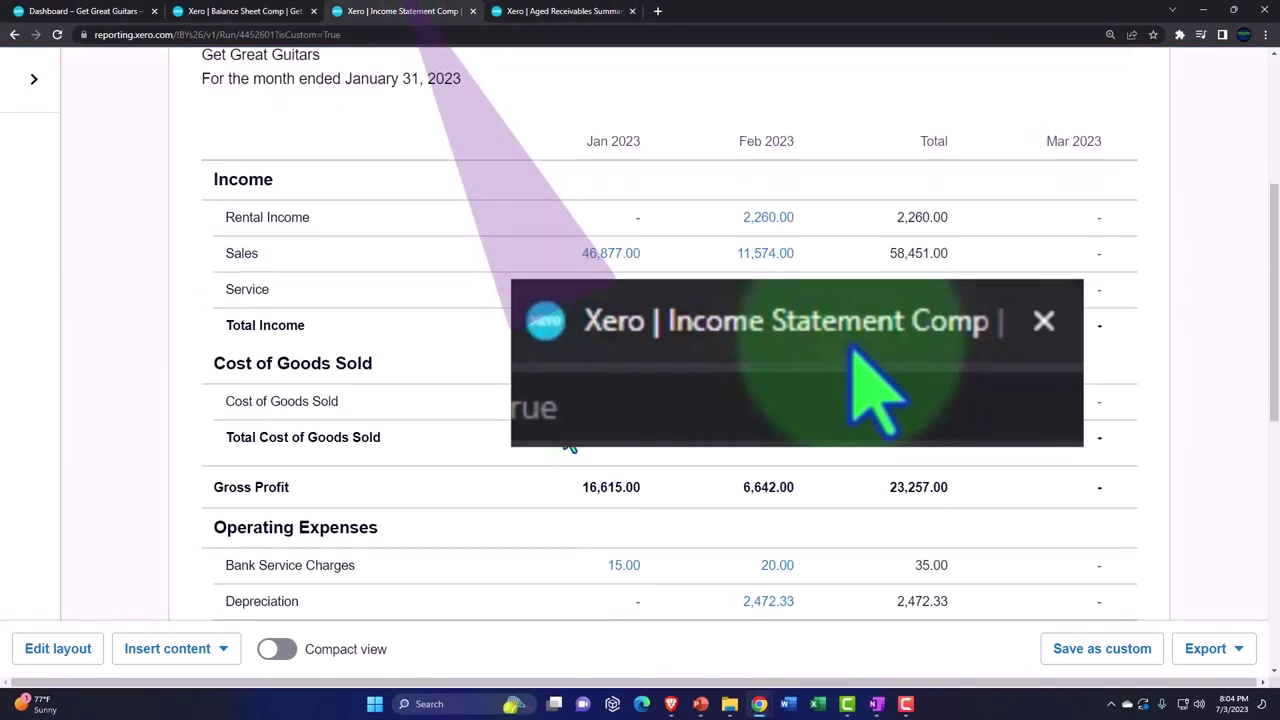
pyautogui.scroll(-2, 566, 440)
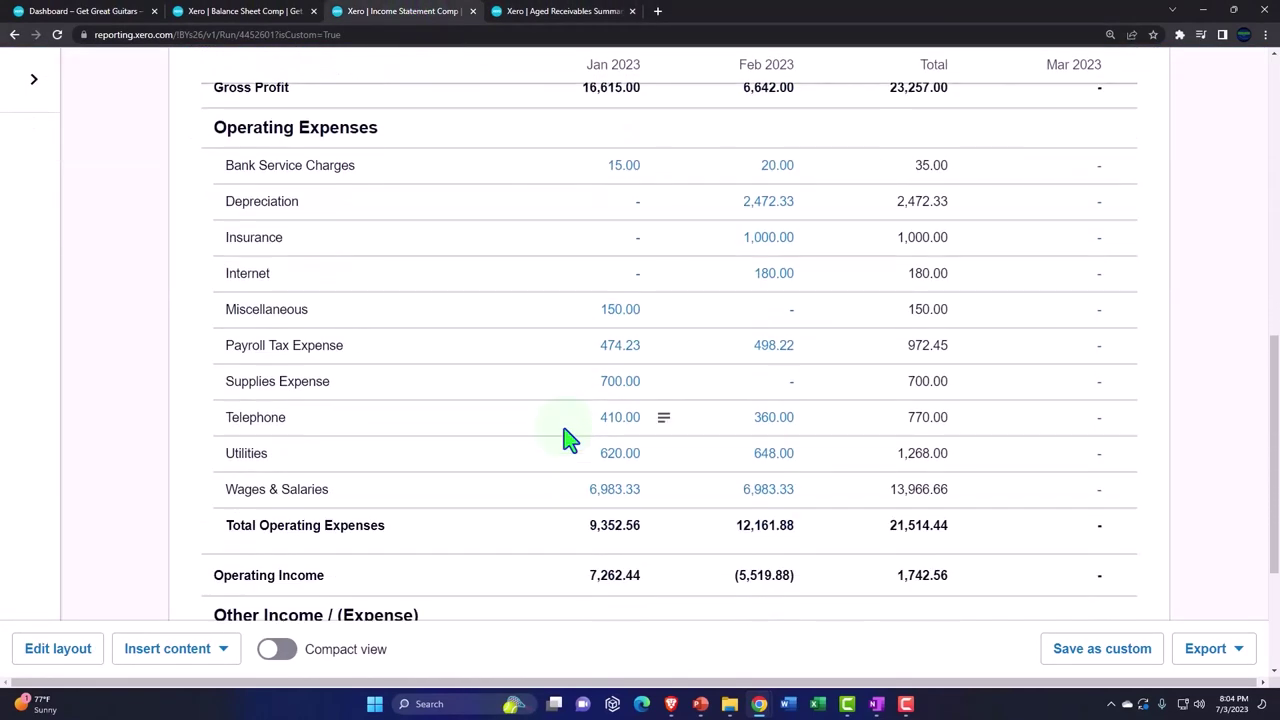
# Step: Open the transactions behind the Feb 28, 2023 Unearned Revenue amount on the Balance Sheet Comp report and review them
pyautogui.click(286, 11)
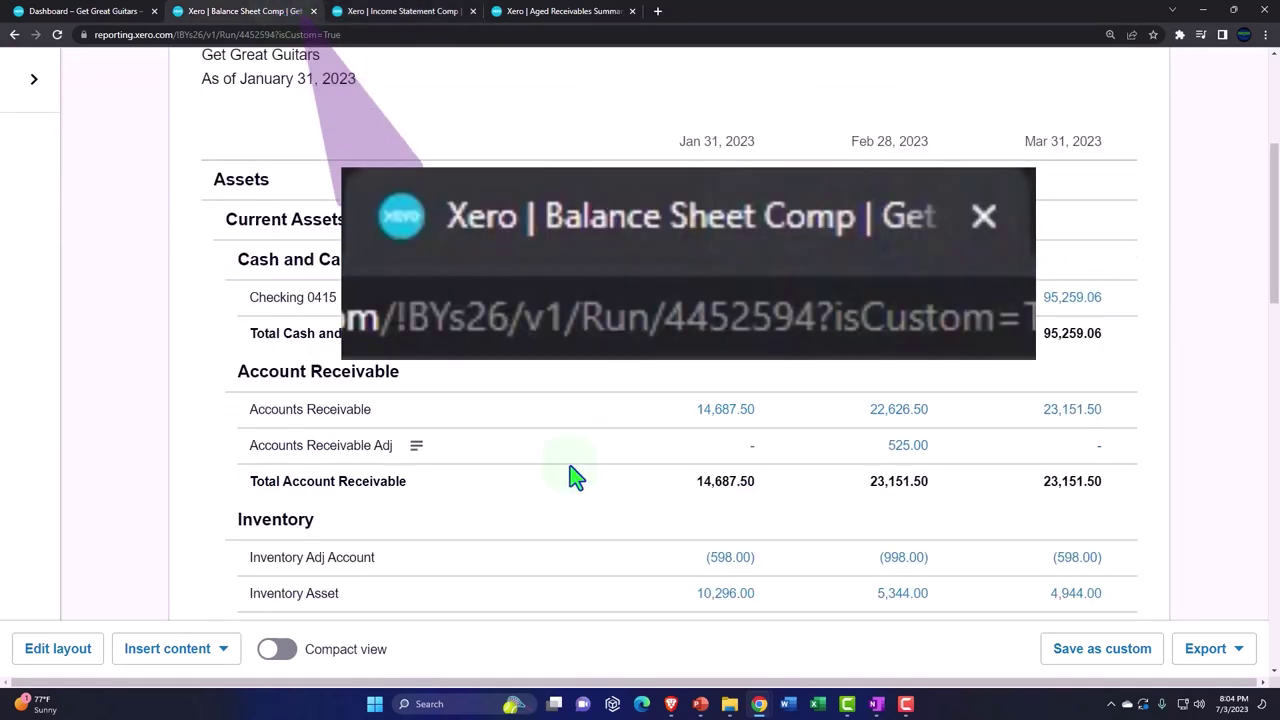
pyautogui.scroll(-8, 575, 478)
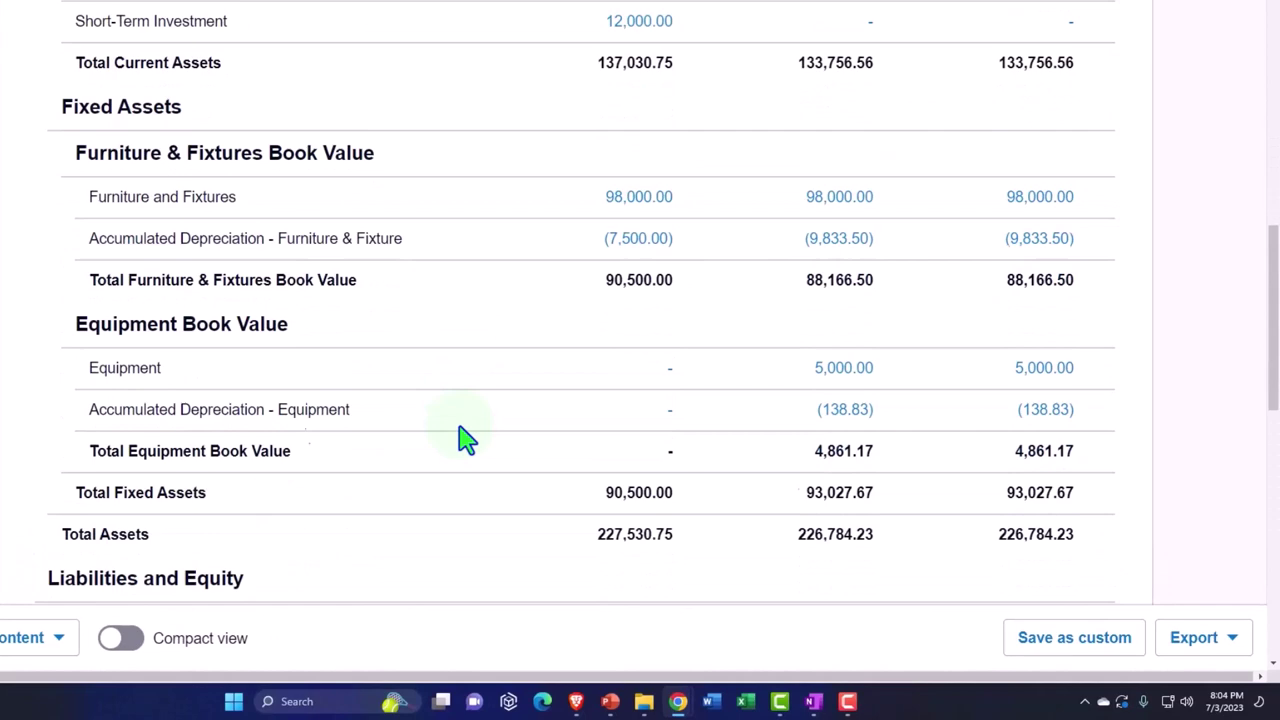
pyautogui.scroll(-8, 466, 440)
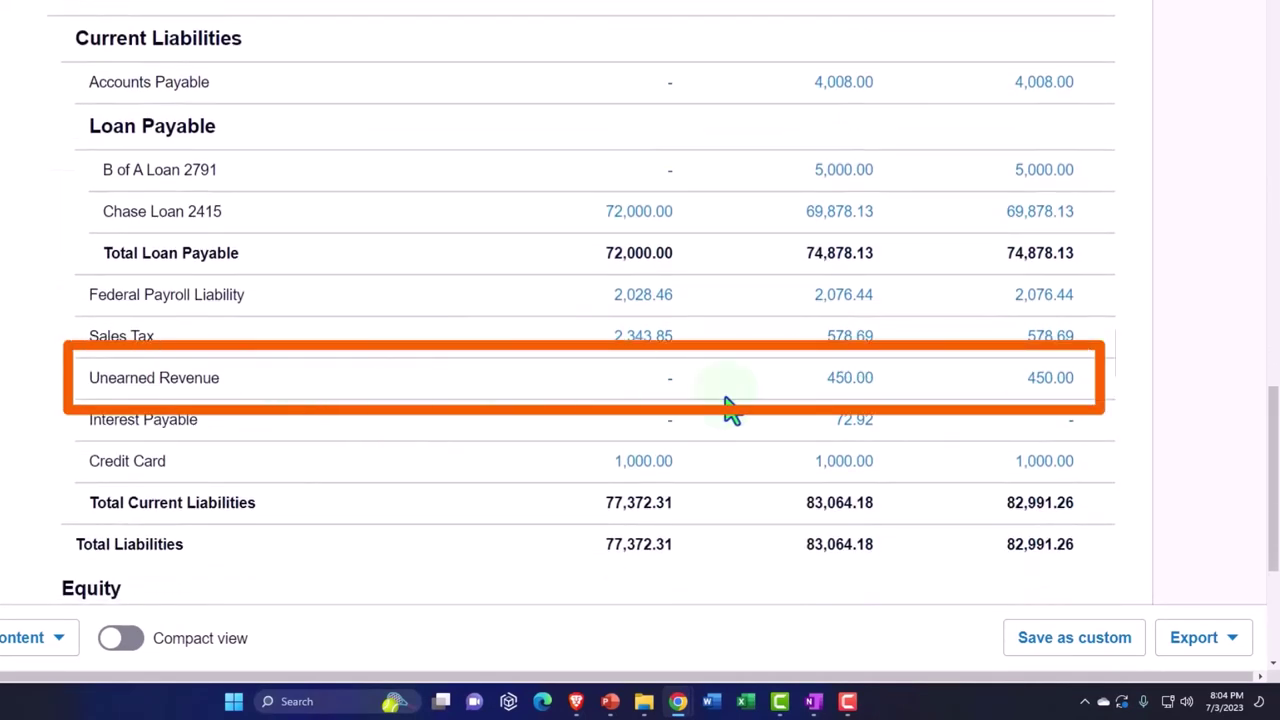
pyautogui.click(830, 378)
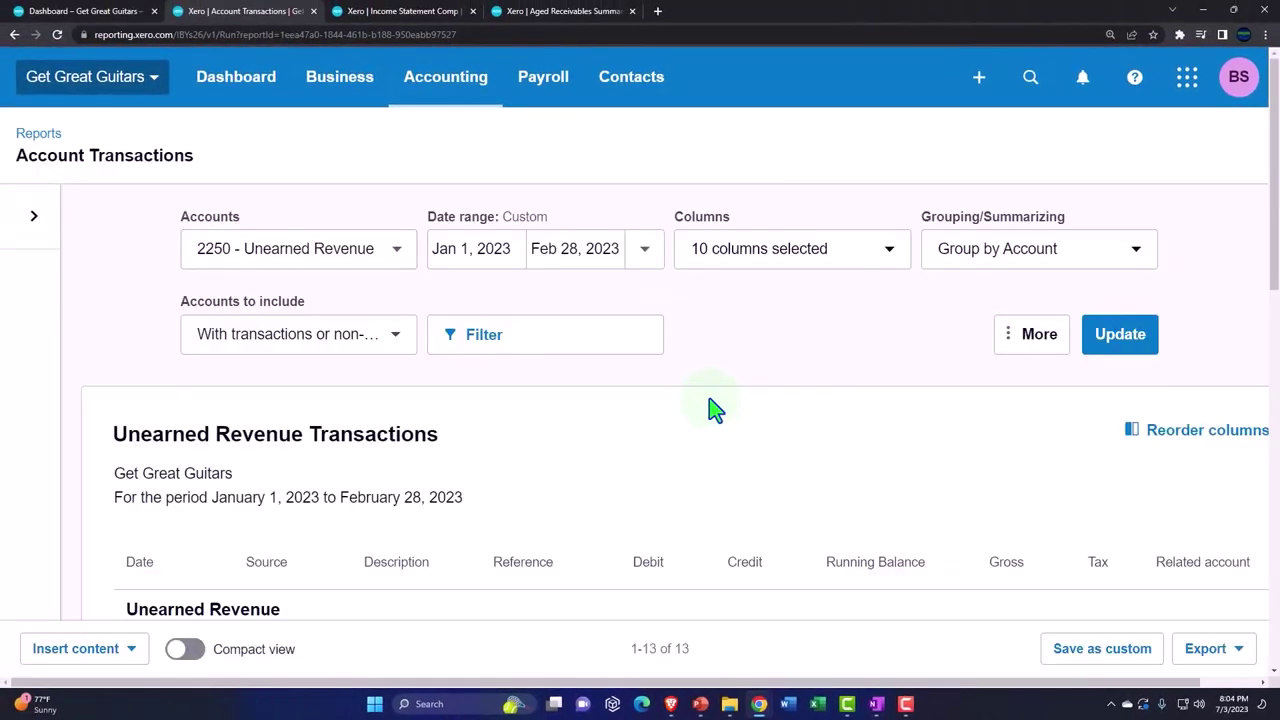
pyautogui.scroll(-3, 715, 410)
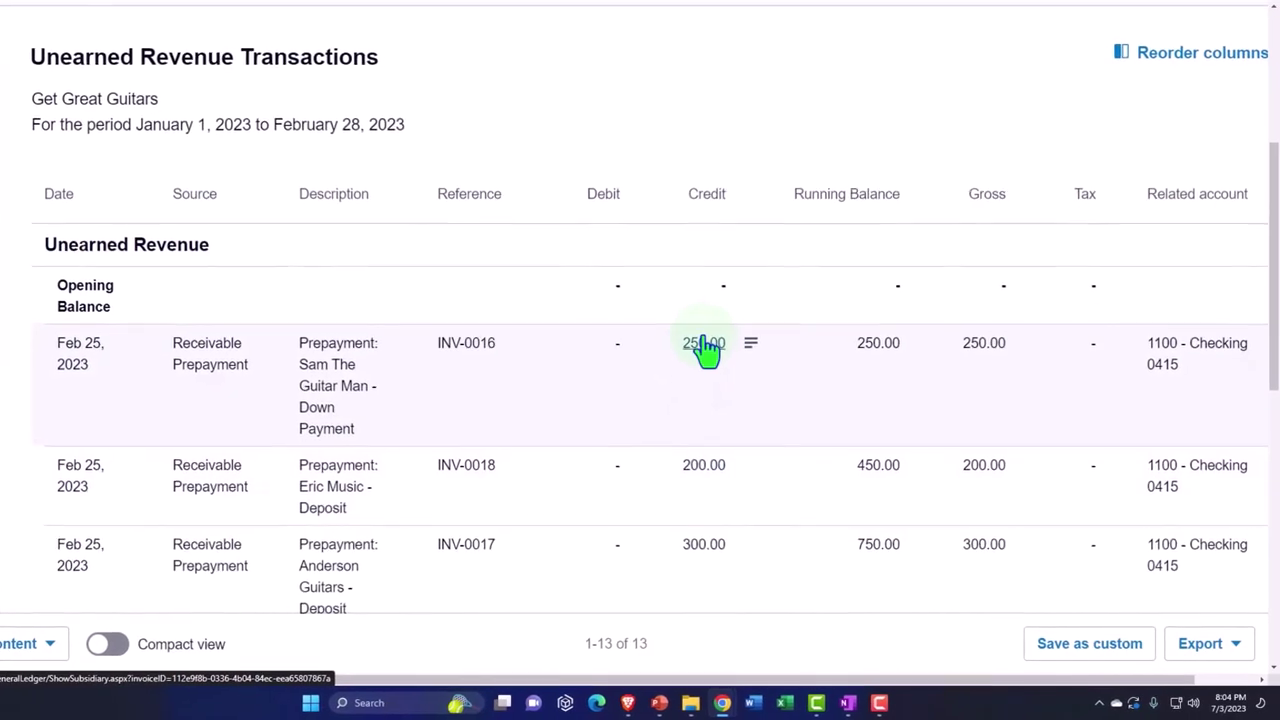
# Step: Open the first receivable prepayment in the Unearned Revenue transactions, review its down payment details, and go back to the balance sheet
pyautogui.click(705, 348)
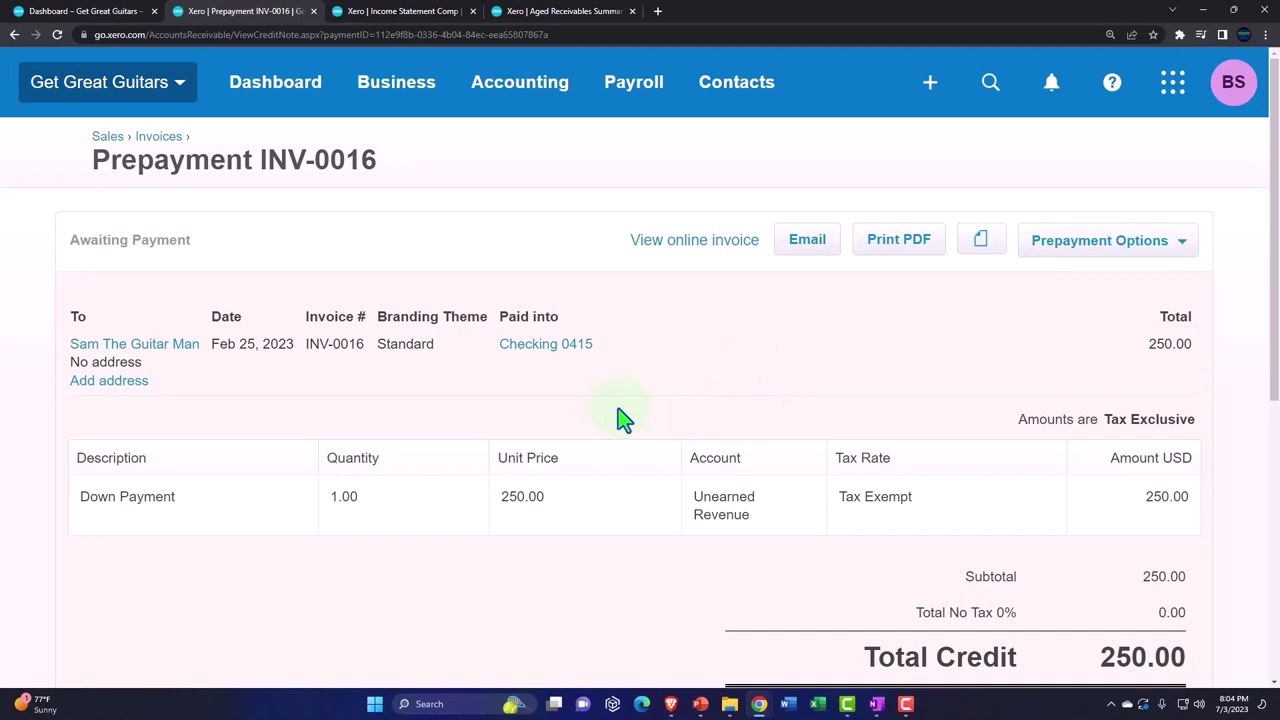
pyautogui.scroll(-1, 478, 400)
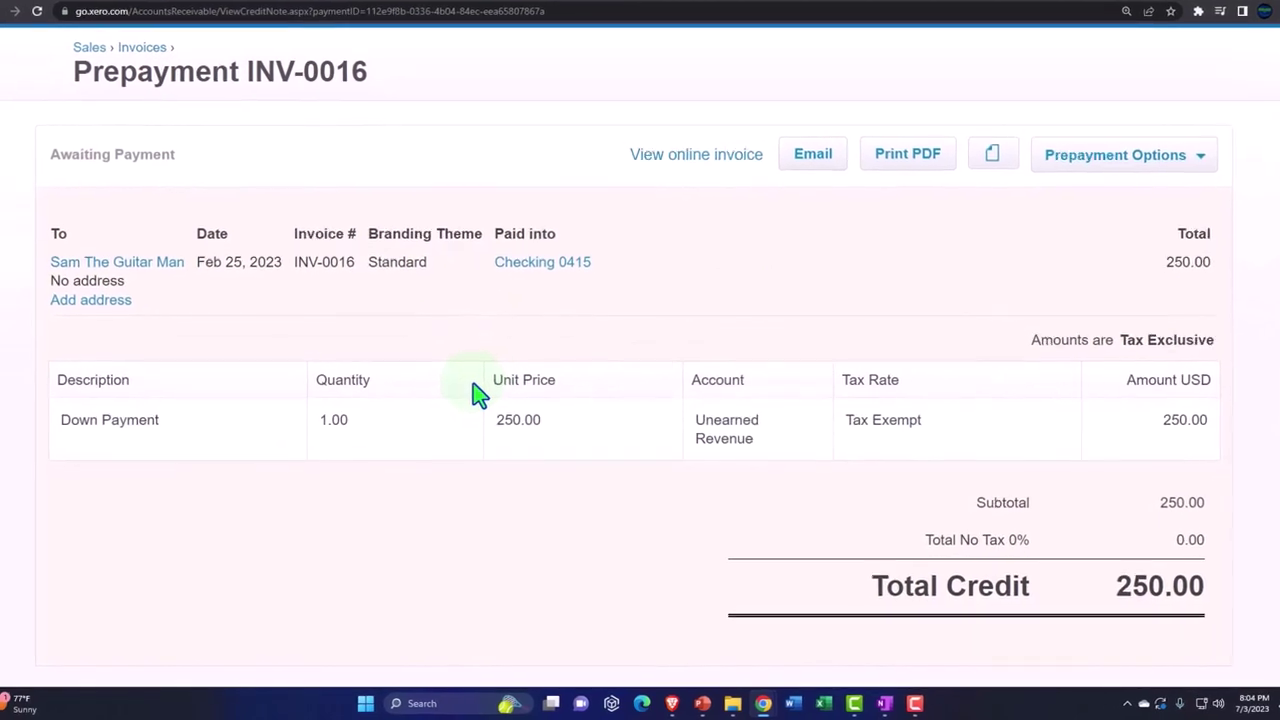
pyautogui.scroll(1, 1125, 248)
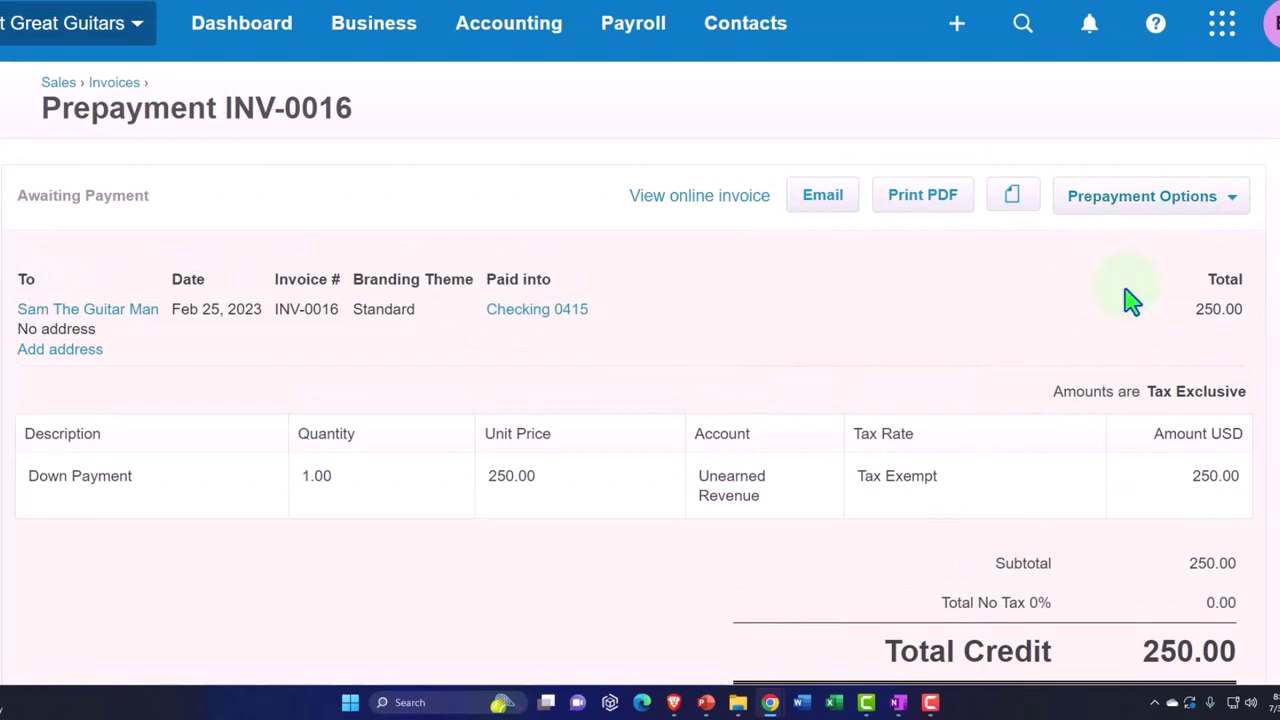
pyautogui.scroll(-1, 1130, 300)
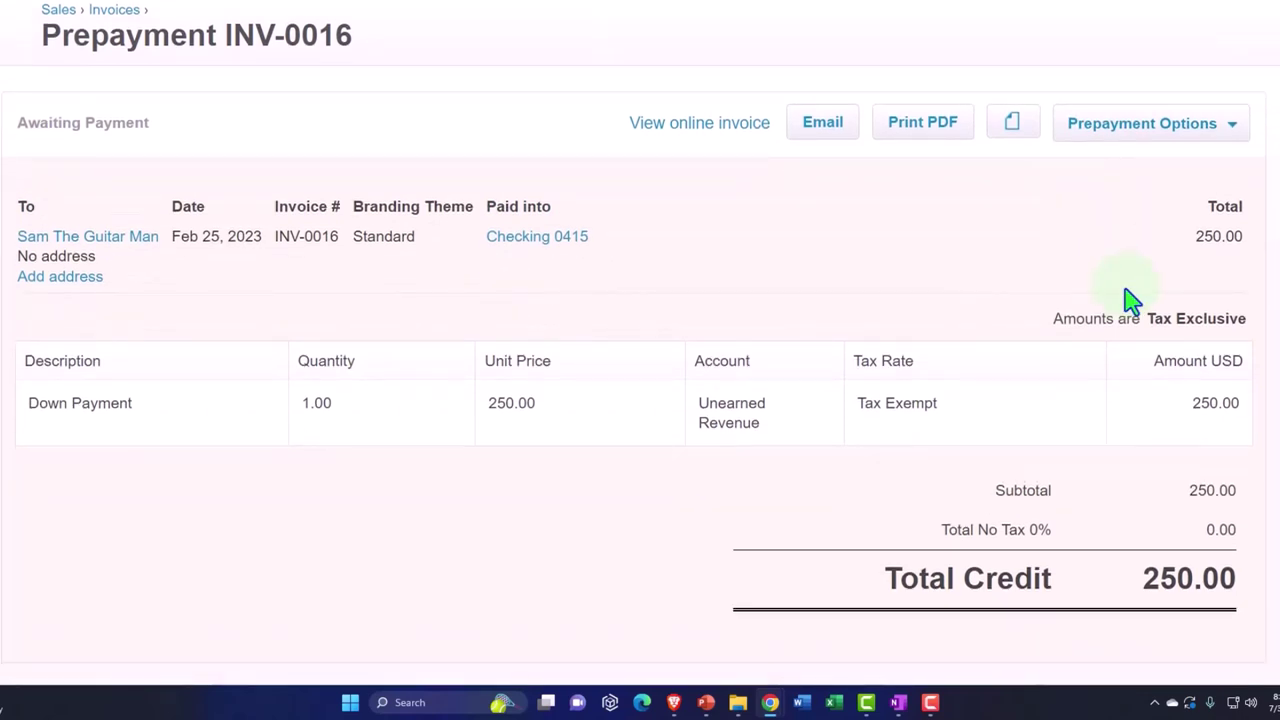
pyautogui.scroll(1, 1130, 300)
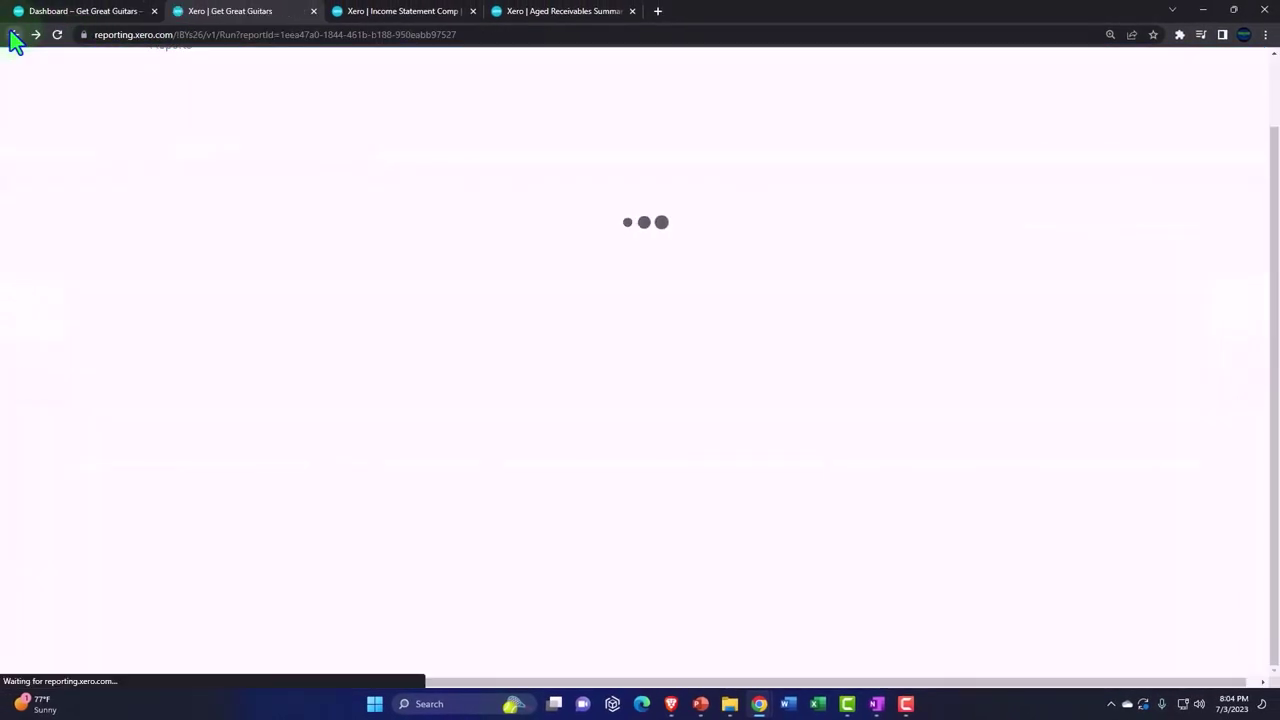
# Step: From the dashboard, start a new Receive Money transaction for the checking account and set it as received as Prepayment
pyautogui.click(60, 12)
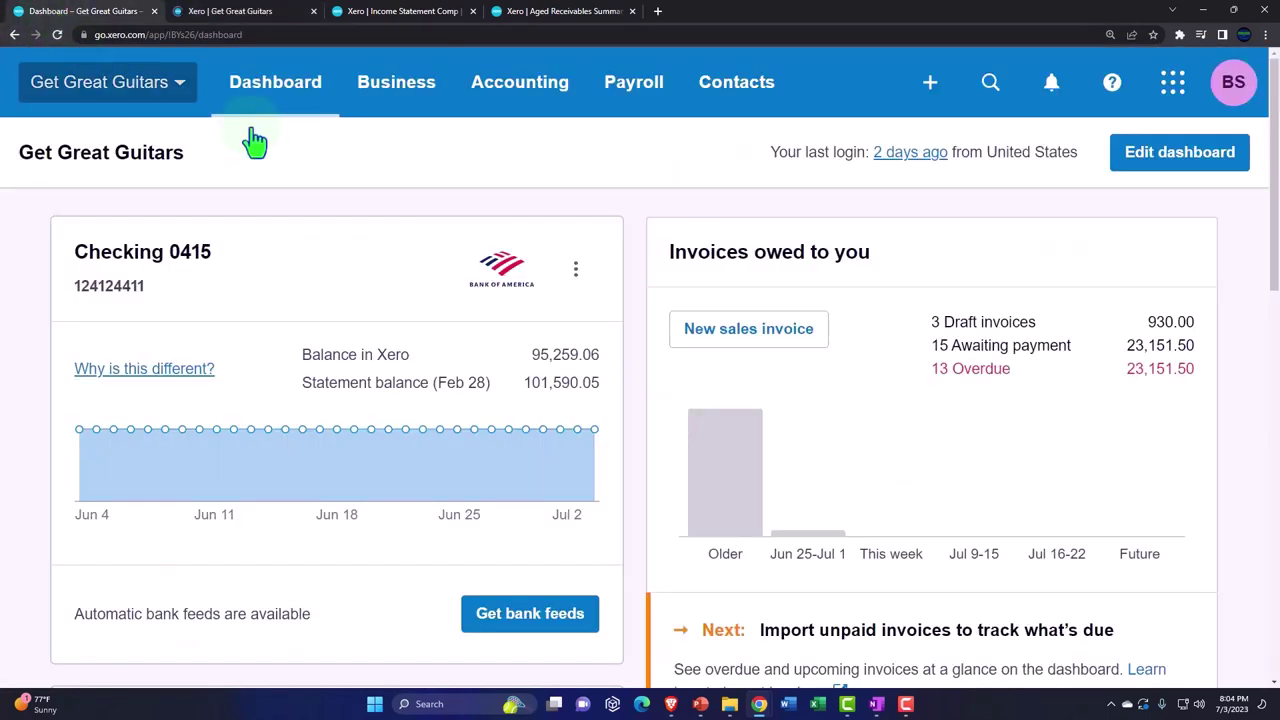
pyautogui.click(932, 86)
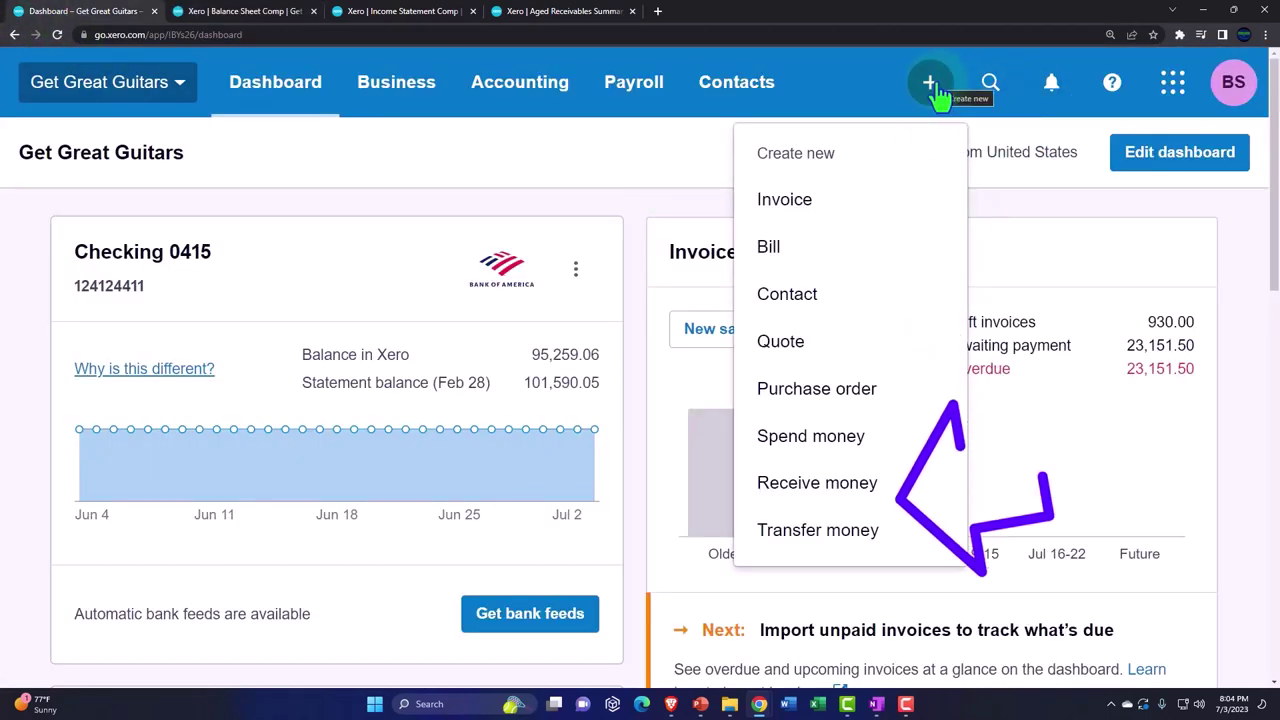
pyautogui.click(858, 486)
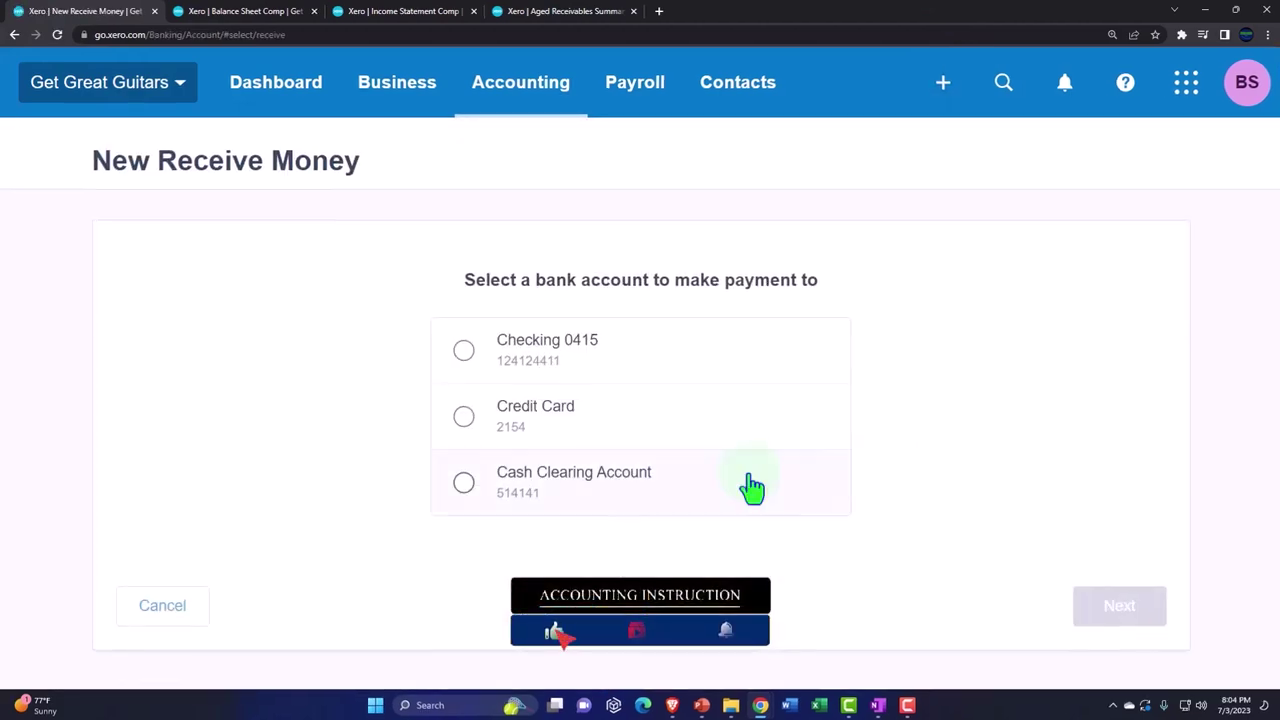
pyautogui.click(463, 349)
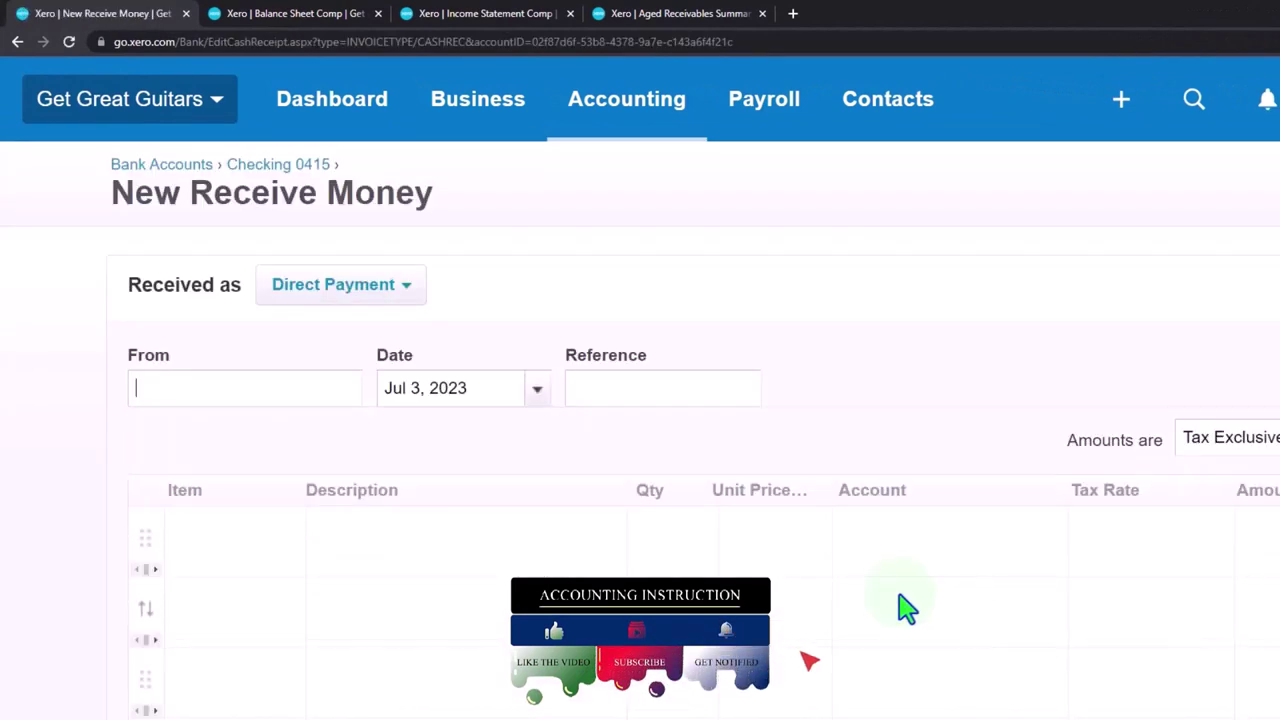
pyautogui.click(415, 302)
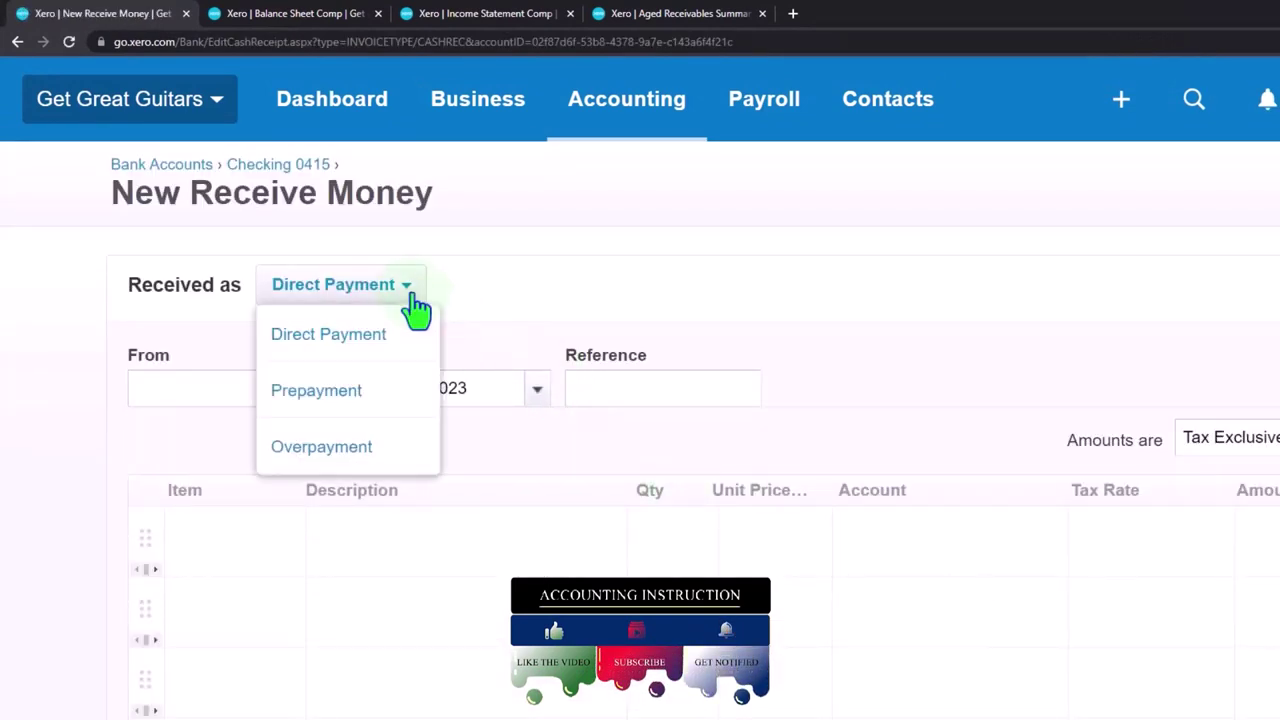
pyautogui.click(353, 410)
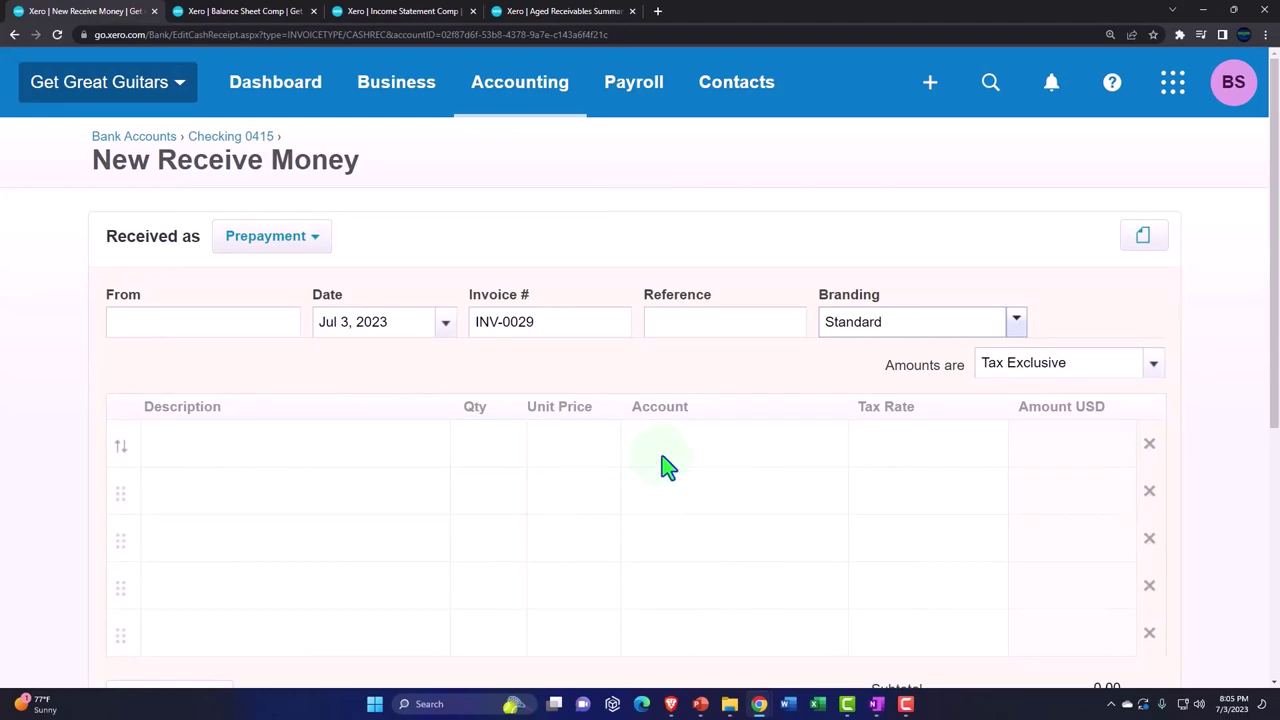
# Step: Open the first contact in the all contacts list and review its money-out chart and activity
pyautogui.click(708, 100)
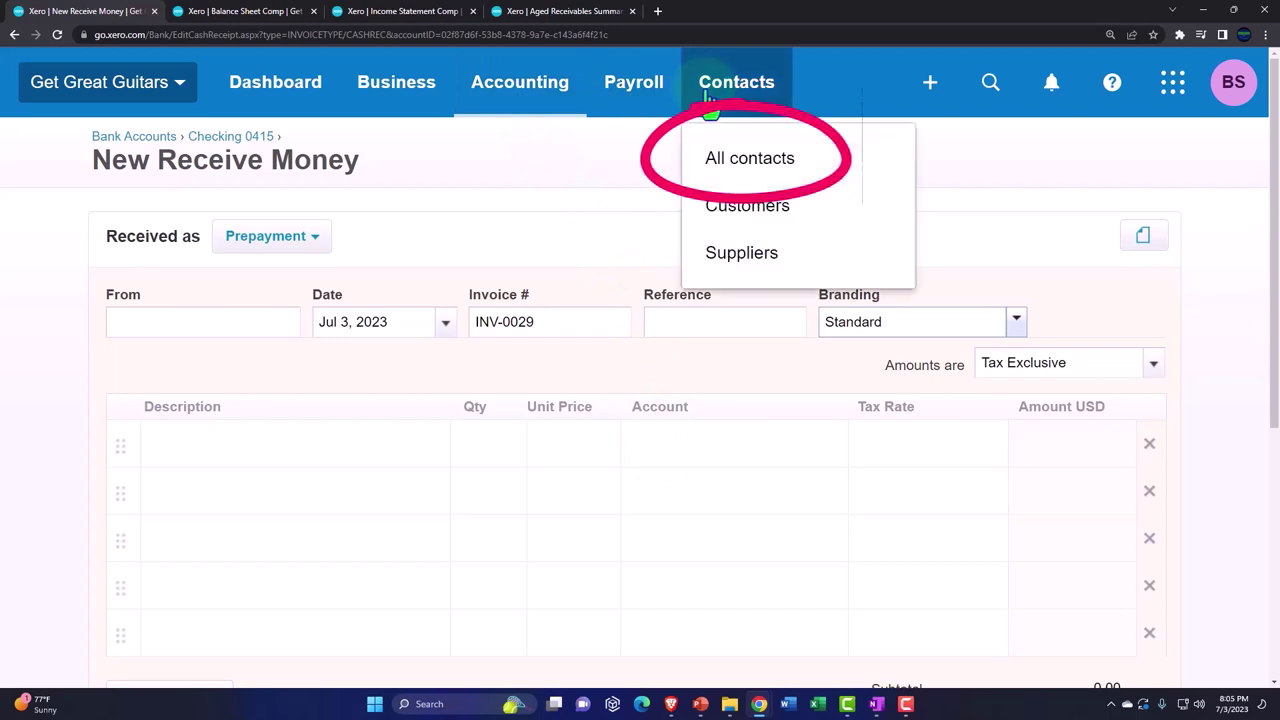
pyautogui.click(747, 172)
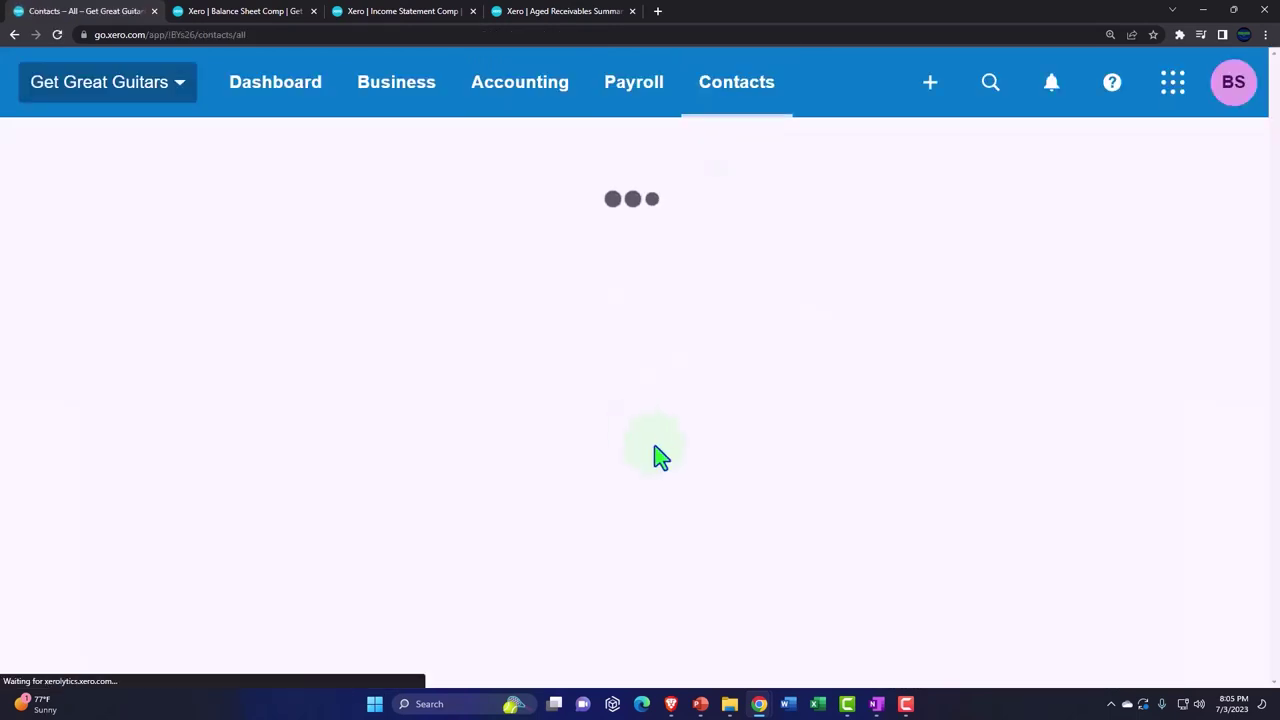
pyautogui.scroll(-2, 594, 470)
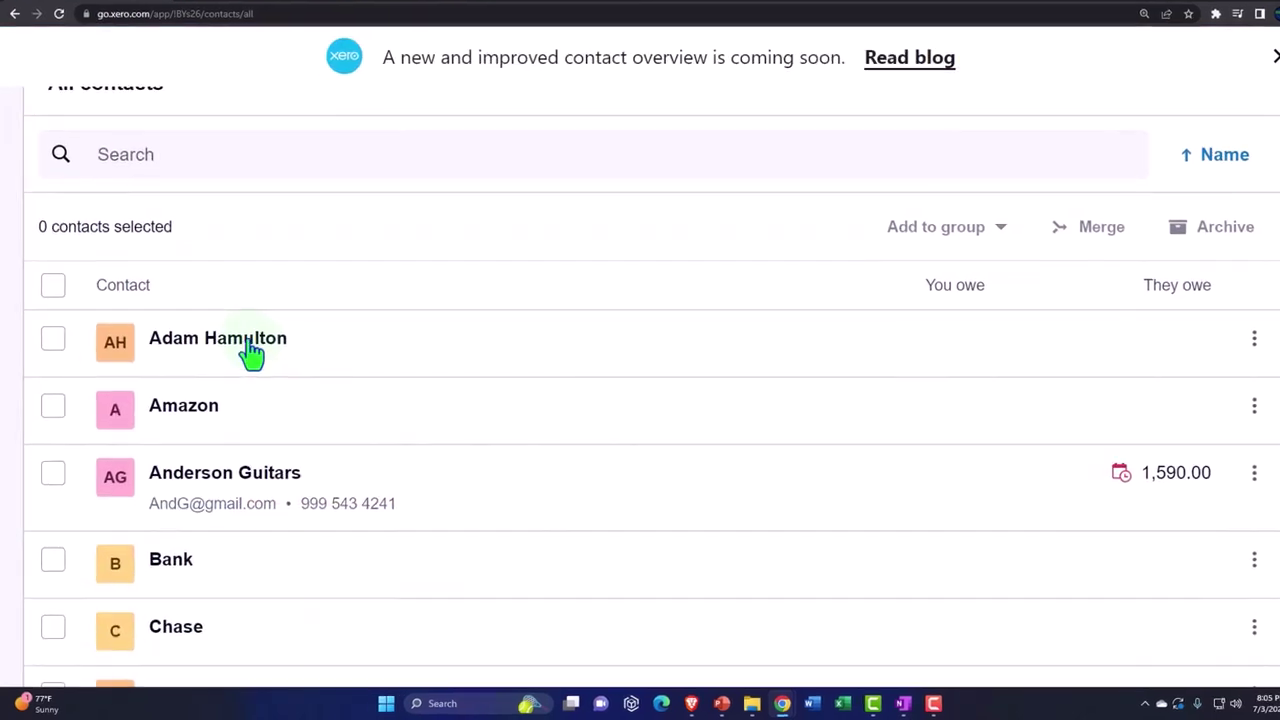
pyautogui.click(251, 350)
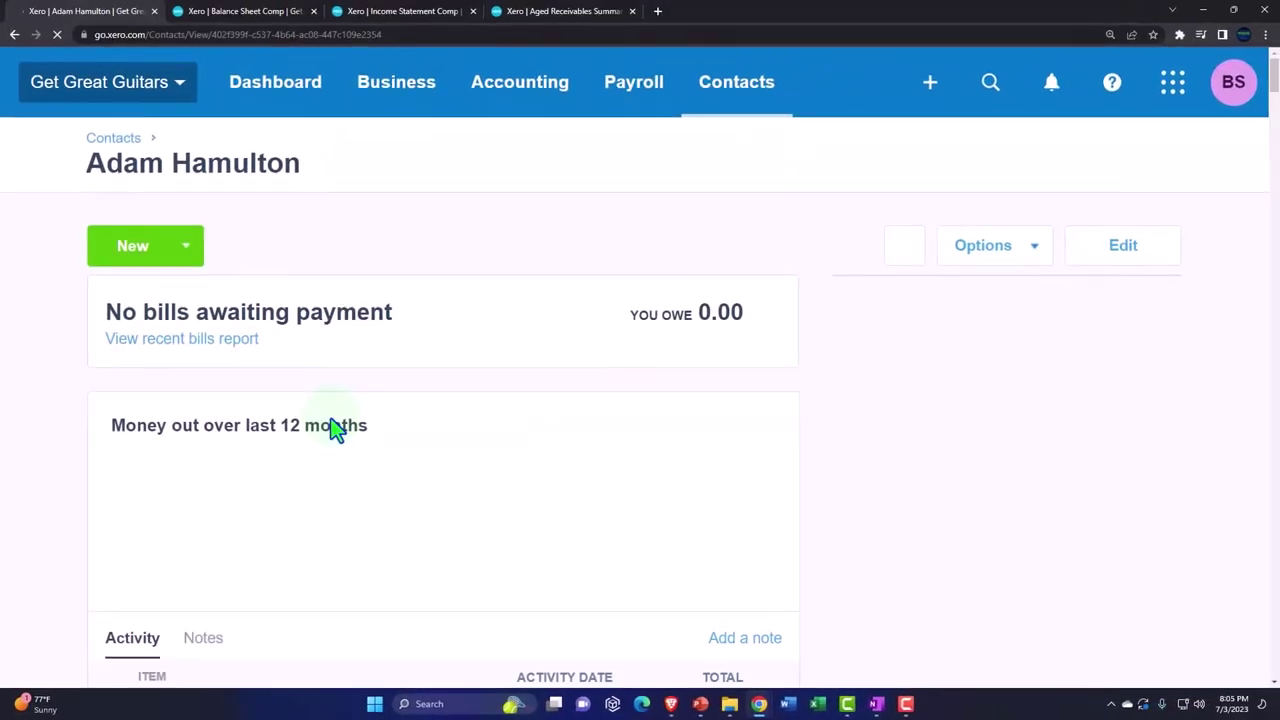
pyautogui.scroll(-2, 418, 362)
pyautogui.scroll(-3, 330, 418)
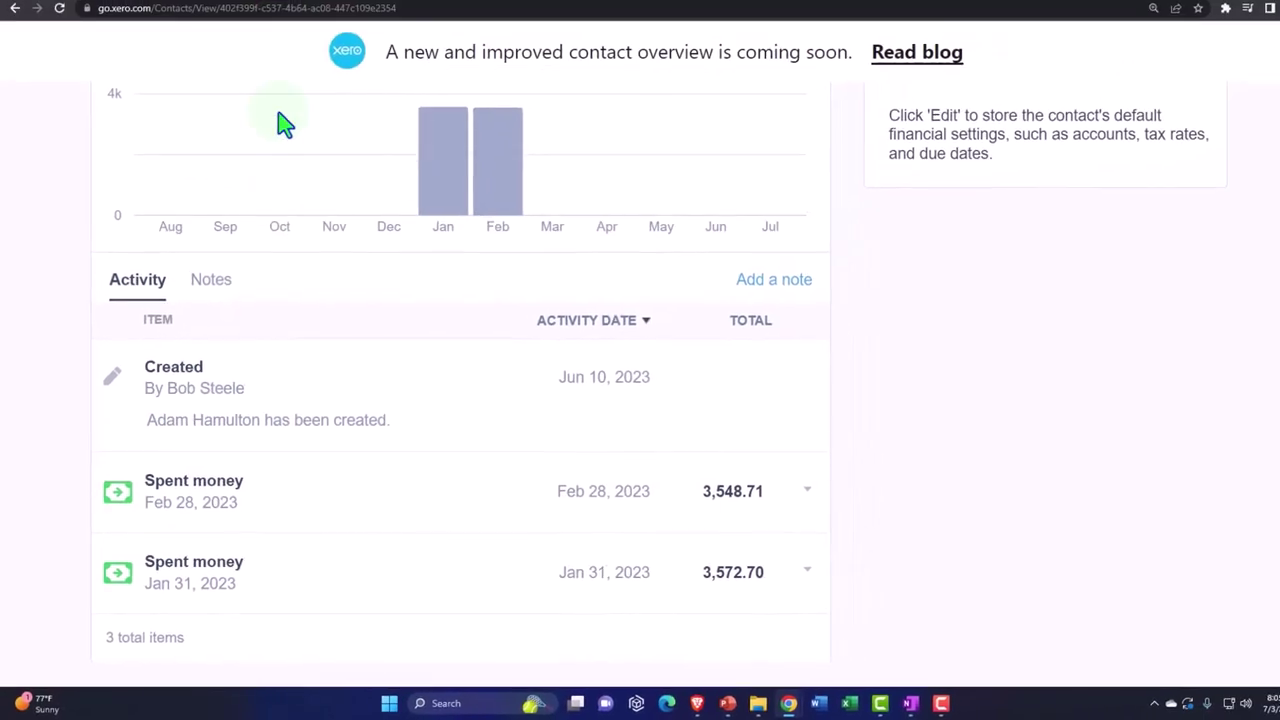
# Step: Compare the Accounts Receivable line with the Unearned Revenue line under current liabilities on the Balance Sheet Comp report
pyautogui.click(262, 18)
pyautogui.scroll(-3, 371, 349)
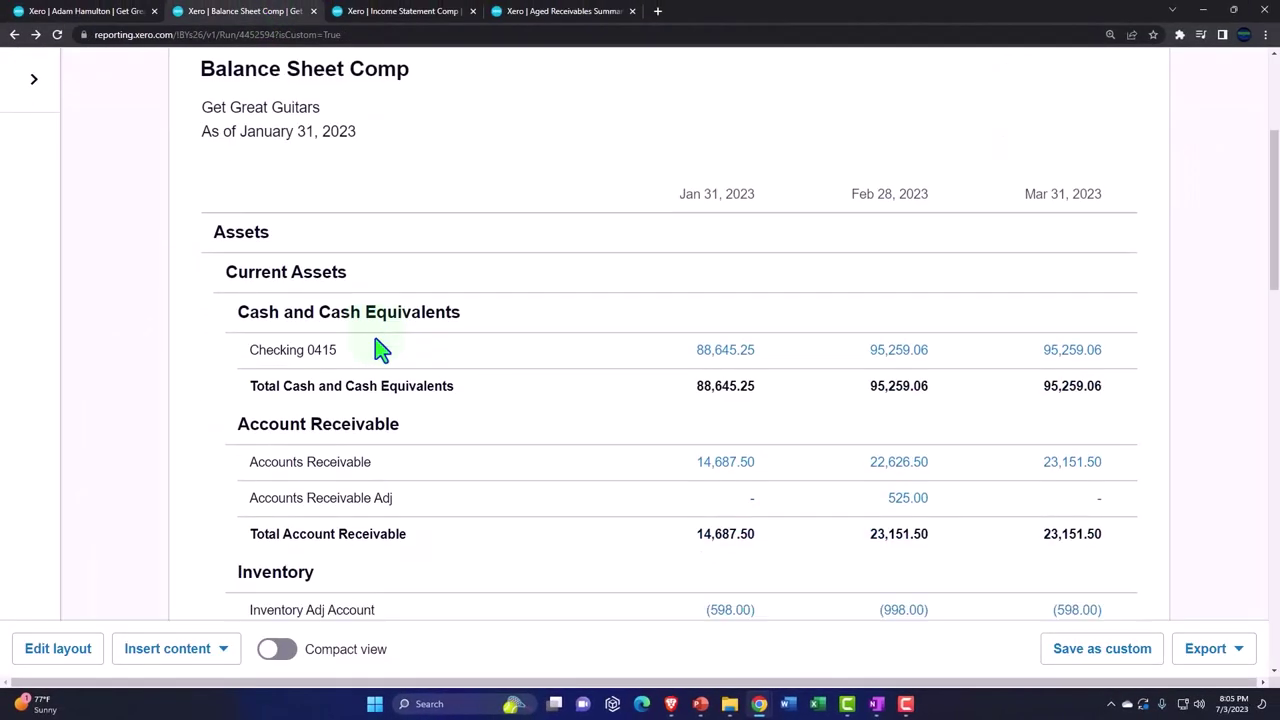
pyautogui.scroll(-2, 377, 347)
pyautogui.scroll(2, 371, 350)
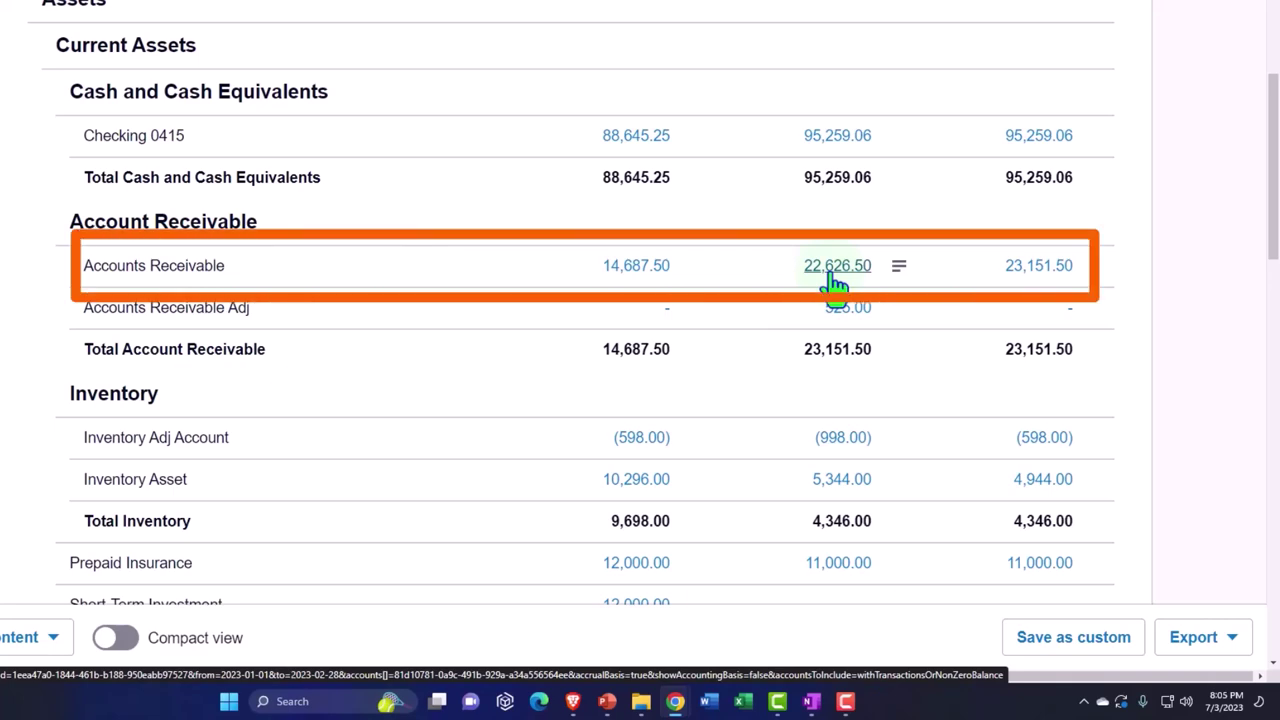
pyautogui.scroll(-8, 836, 285)
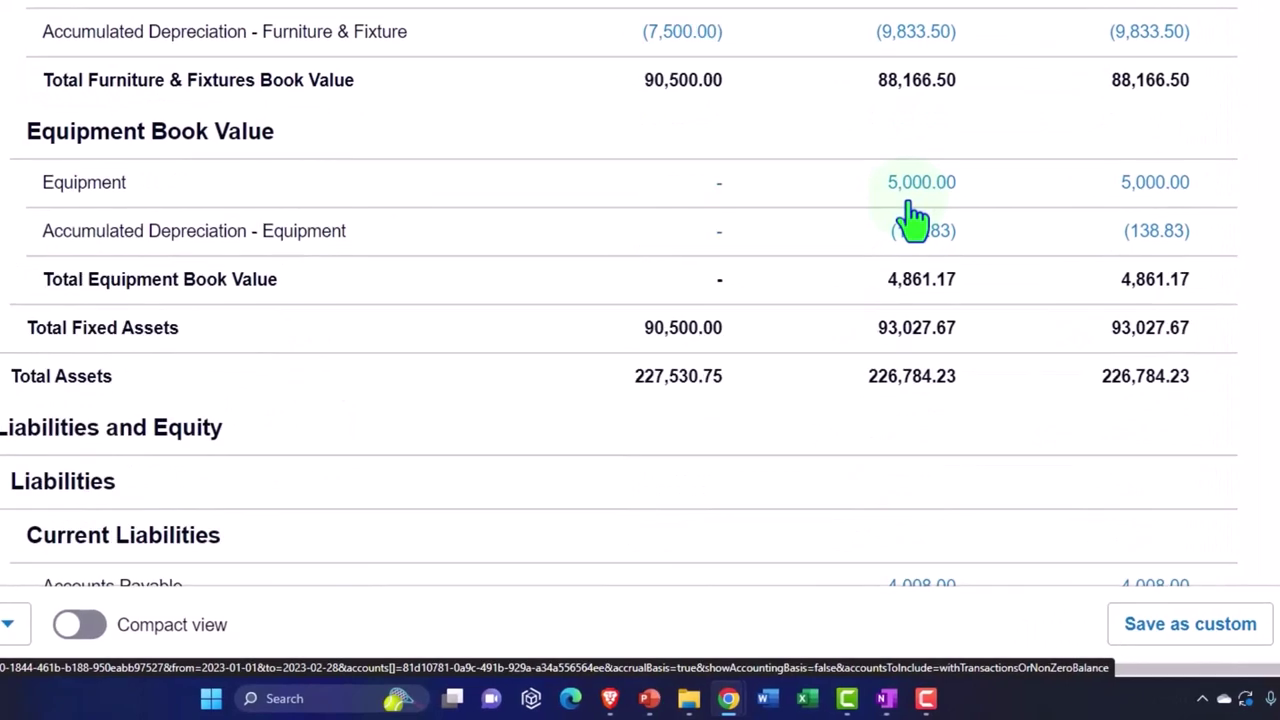
pyautogui.scroll(-5, 914, 214)
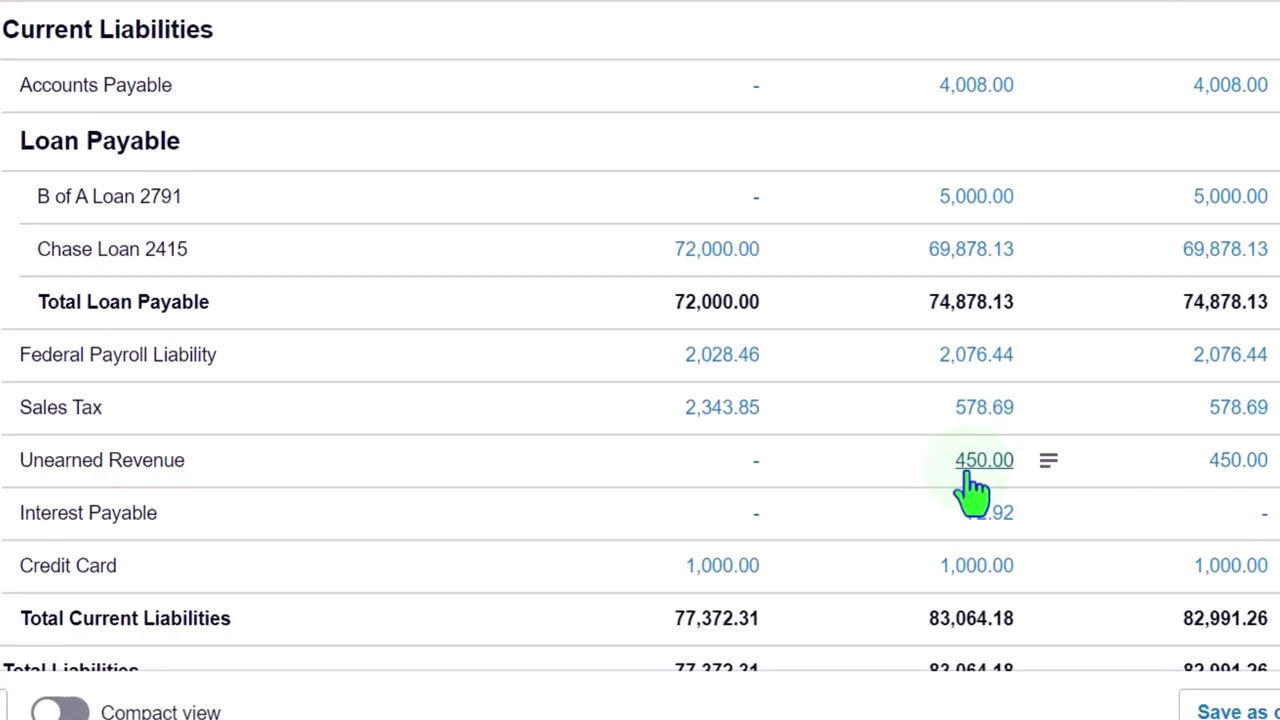
pyautogui.scroll(-1, 972, 488)
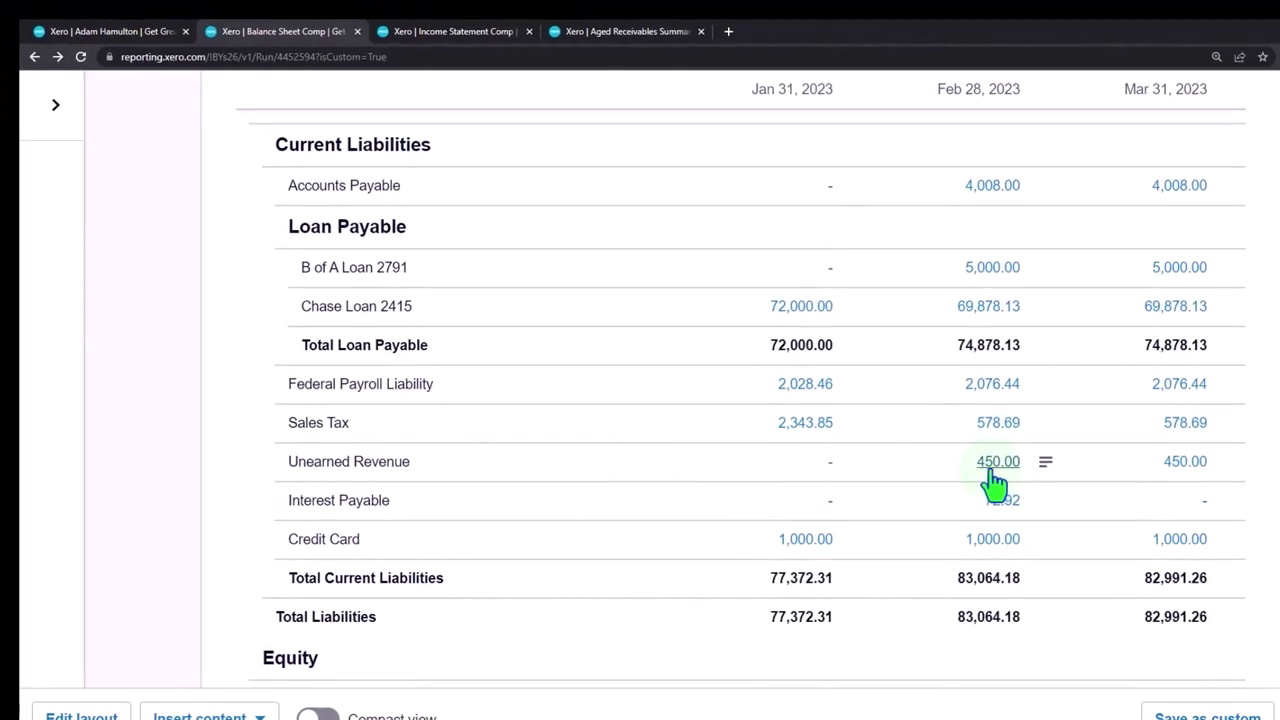
# Step: Return to the open contact record and re-examine its spent money activity and 12-month chart
pyautogui.click(140, 32)
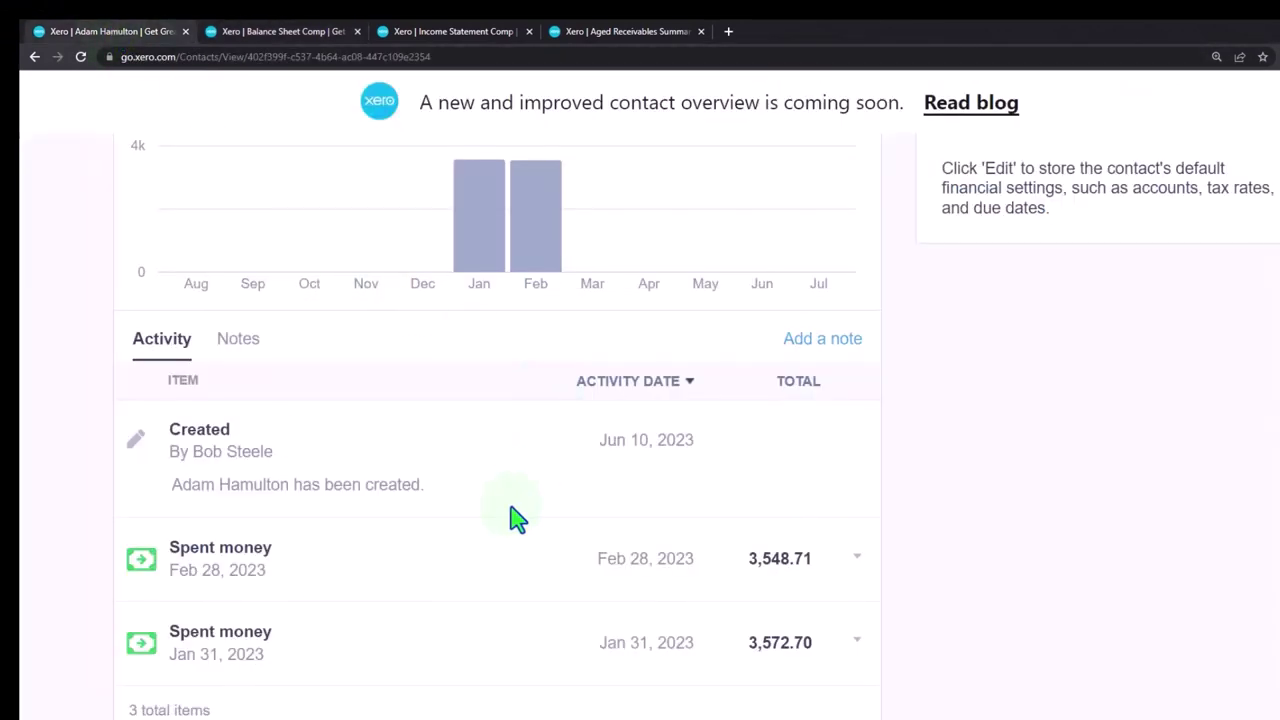
pyautogui.scroll(-2, 515, 519)
pyautogui.scroll(4, 515, 522)
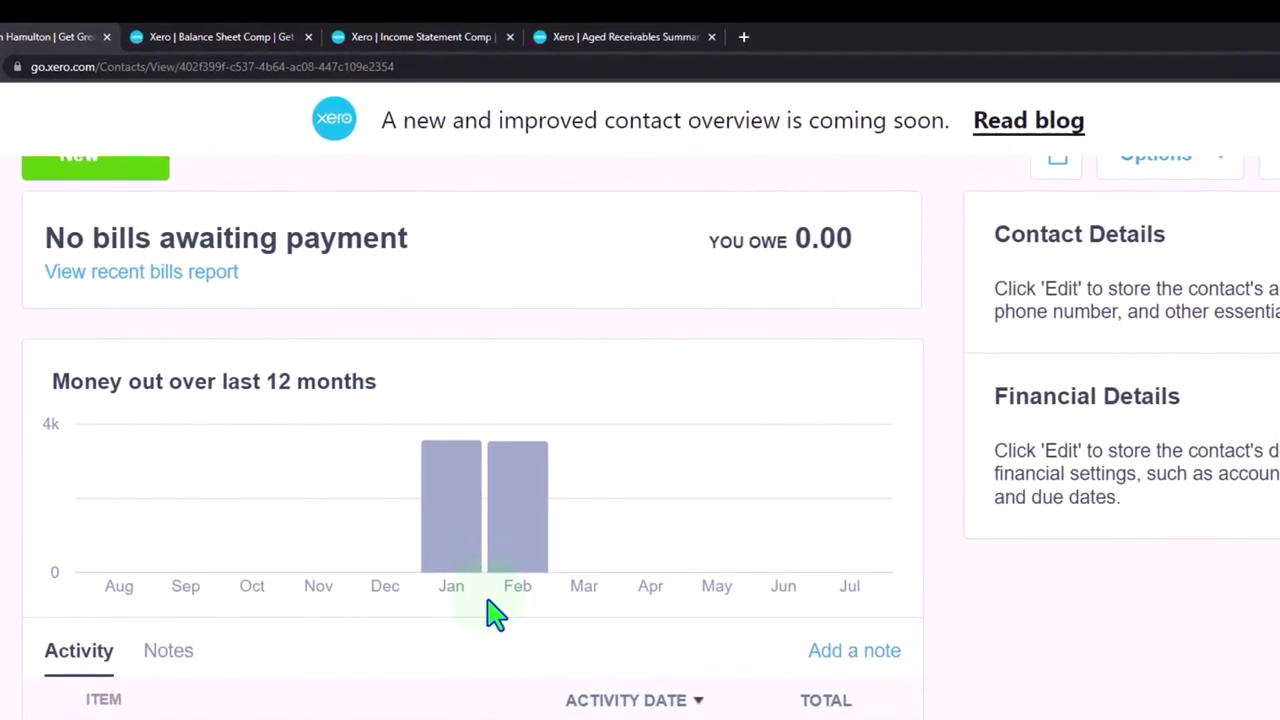
pyautogui.scroll(-2, 497, 614)
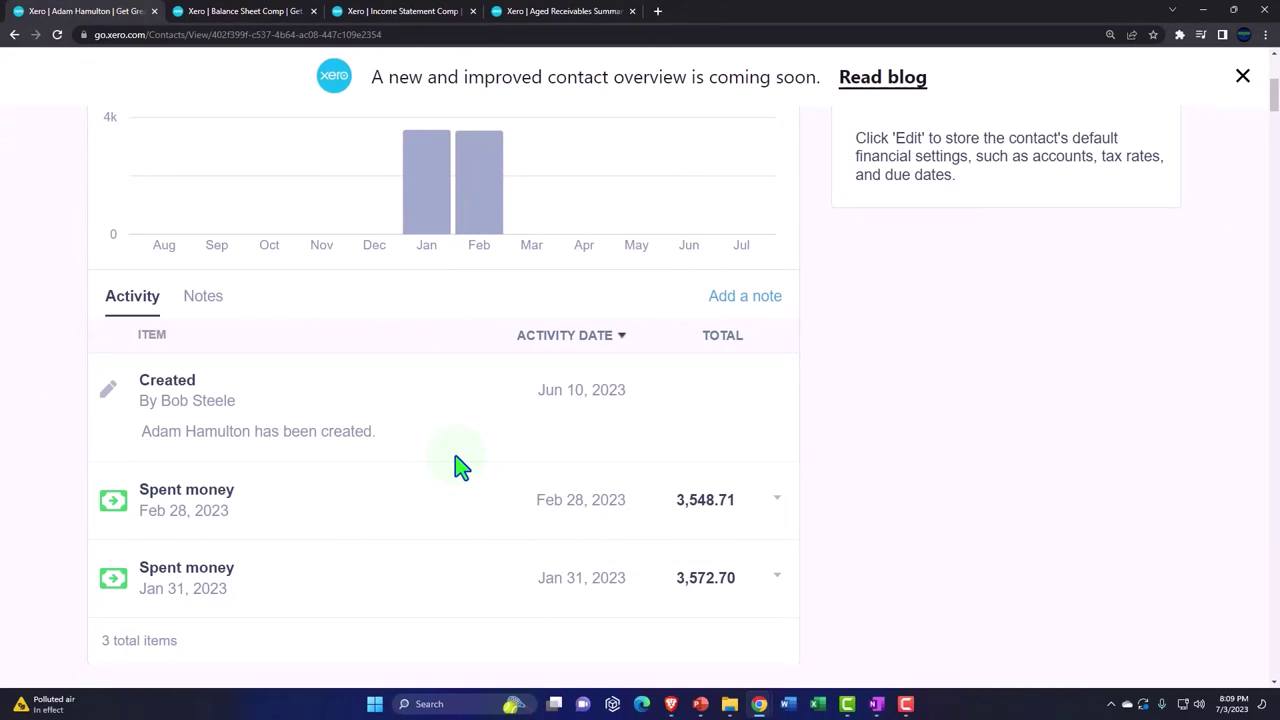
# Step: Go back to the Balance Sheet Comp report and review it from current liabilities up to the Account Receivable section
pyautogui.click(250, 12)
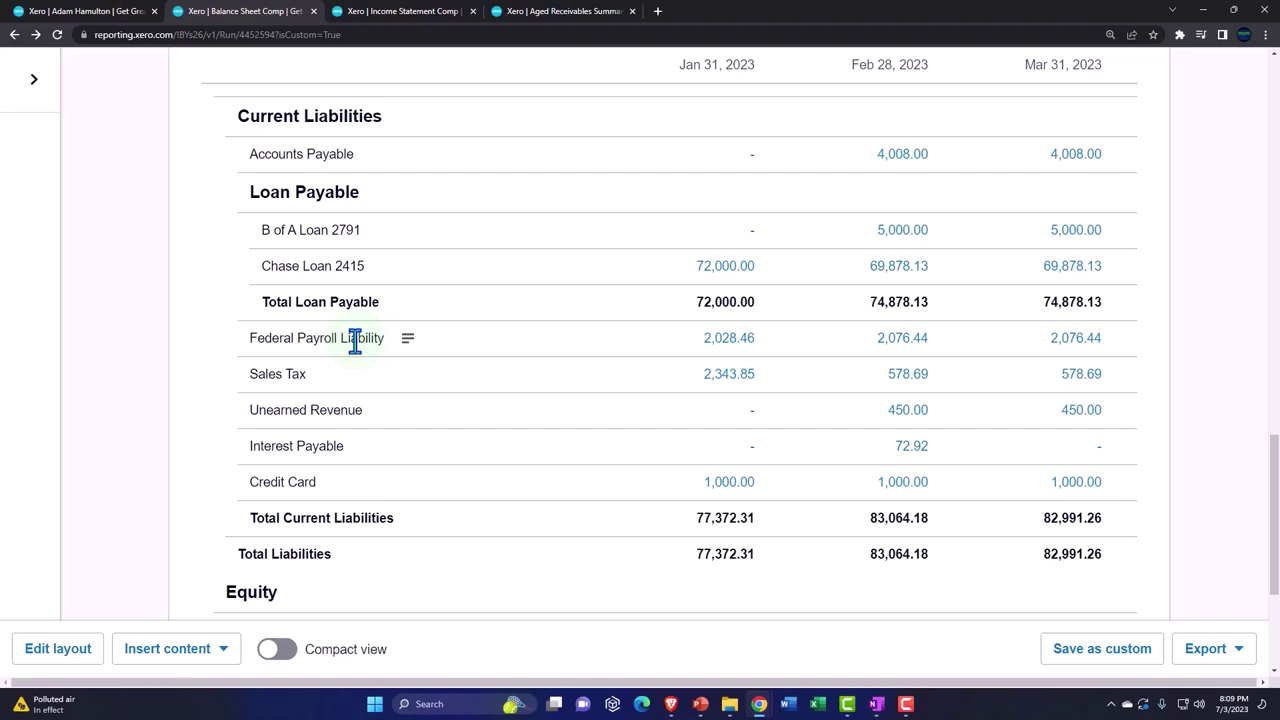
pyautogui.scroll(5, 225, 477)
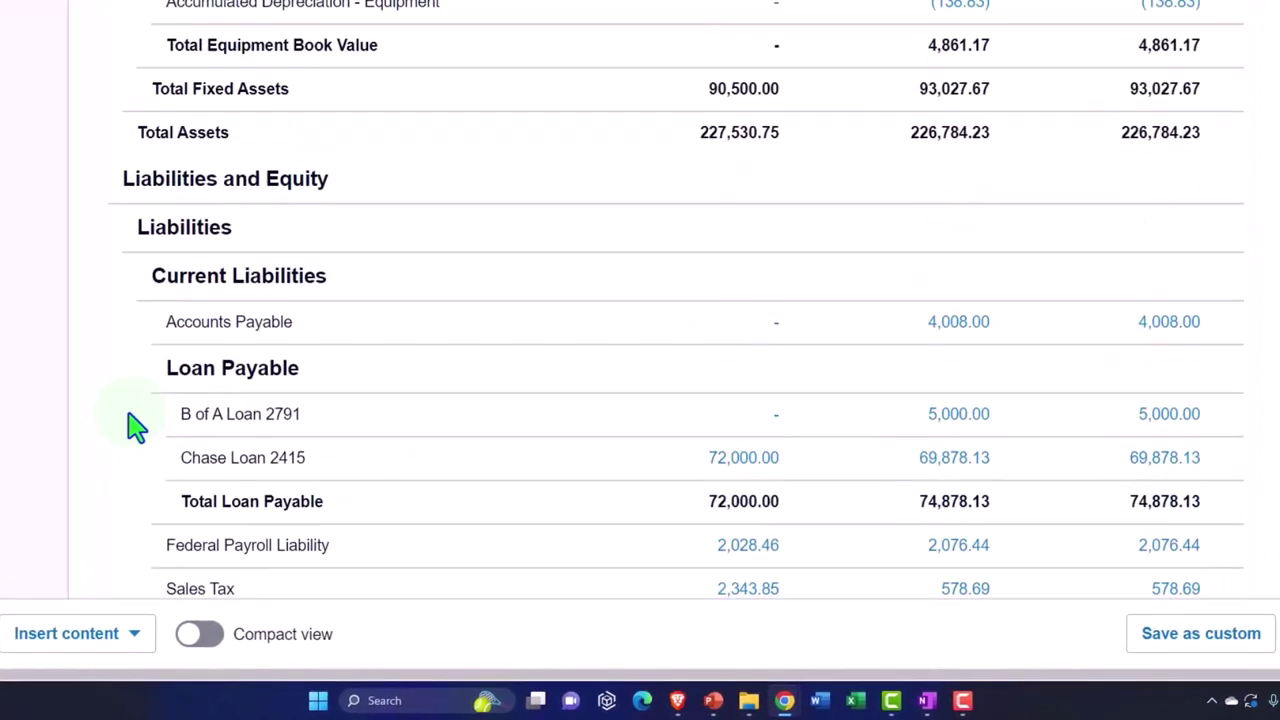
pyautogui.scroll(8, 135, 425)
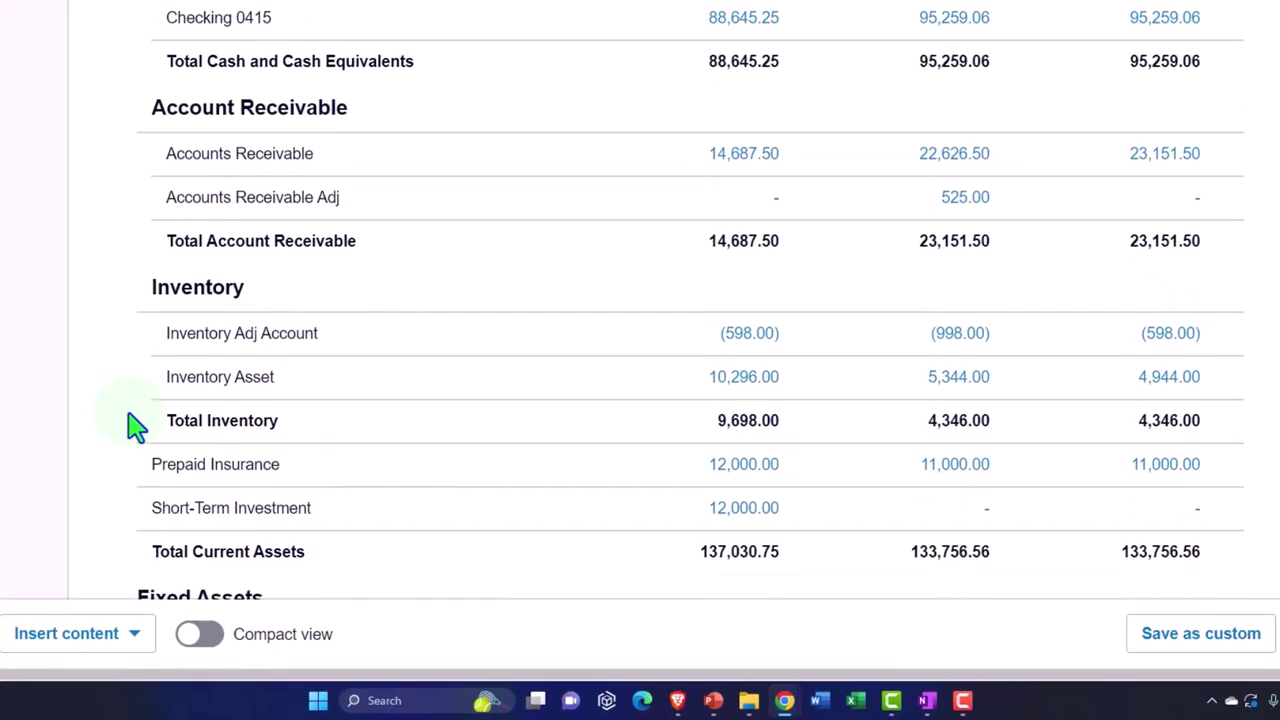
pyautogui.moveTo(135, 425)
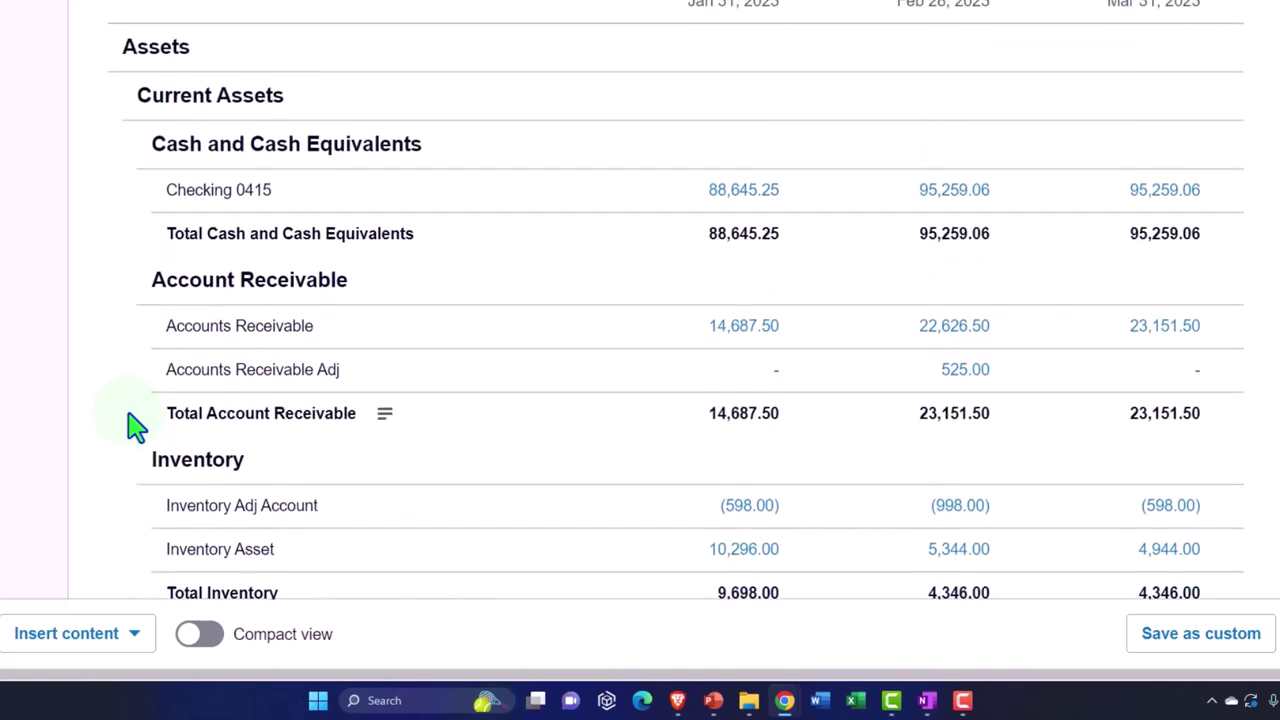